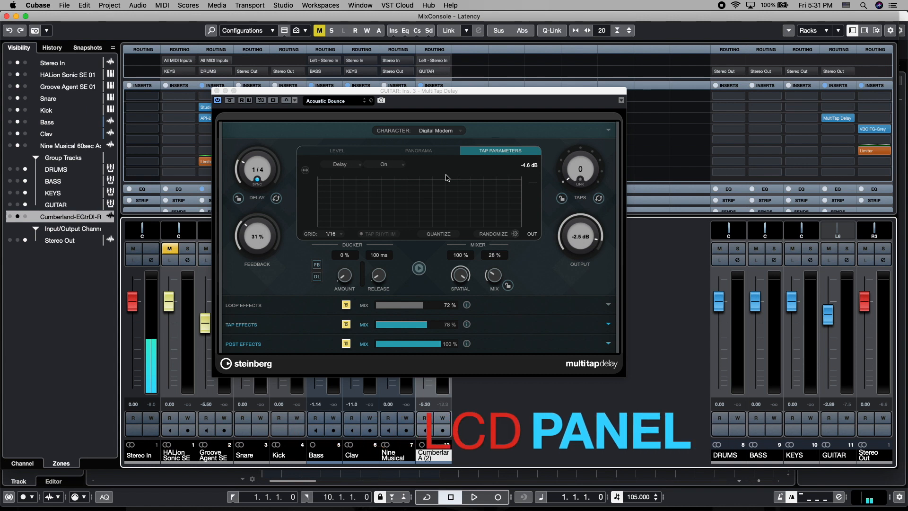
- View the delay display's Level and Panorama pages, and return to Tap Parameters
{"action": "left_click", "coordinate": [344, 151]}
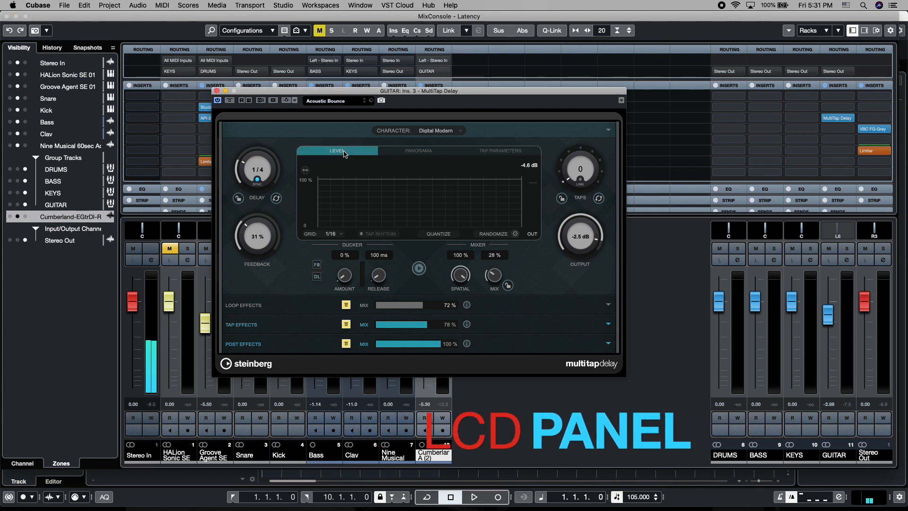
{"action": "left_click", "coordinate": [419, 151]}
{"action": "left_click", "coordinate": [490, 152]}
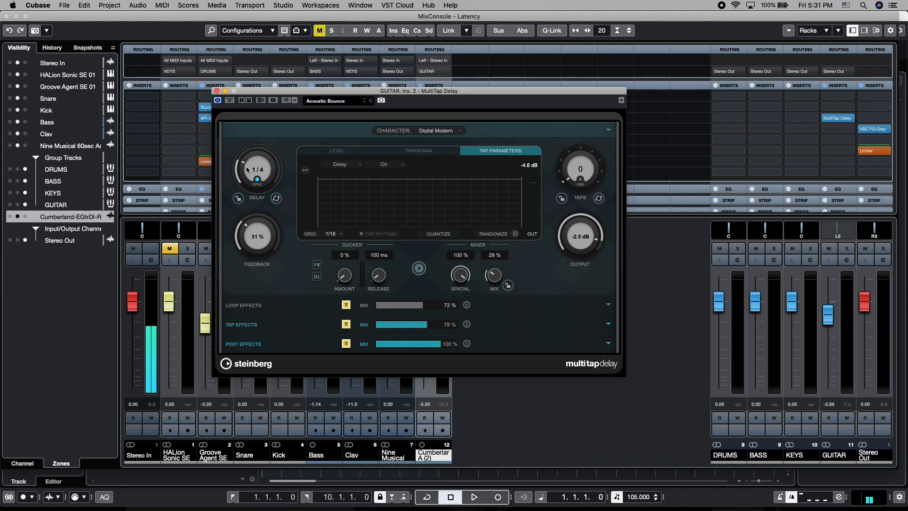
- Review the available delay note values, keep 1/4, and switch tempo sync off and back on
{"action": "left_click", "coordinate": [258, 169]}
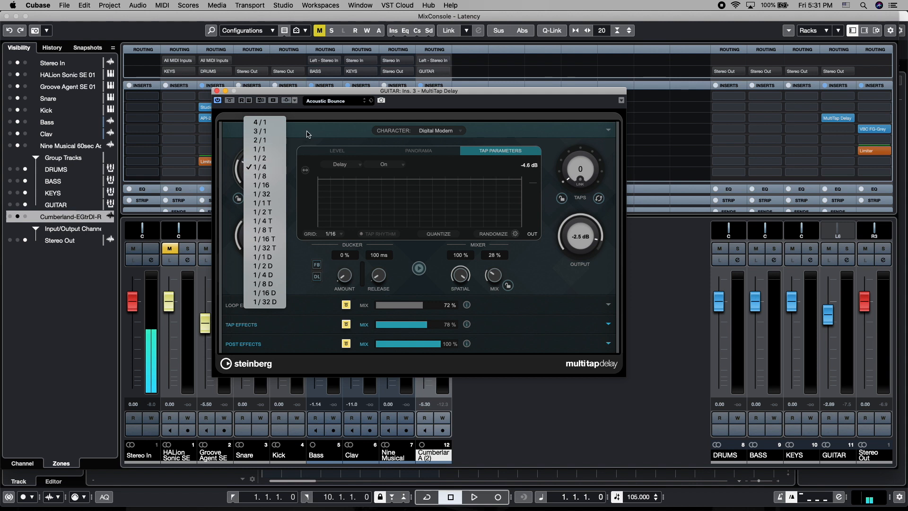
{"action": "left_click", "coordinate": [259, 167]}
{"action": "left_click", "coordinate": [257, 181]}
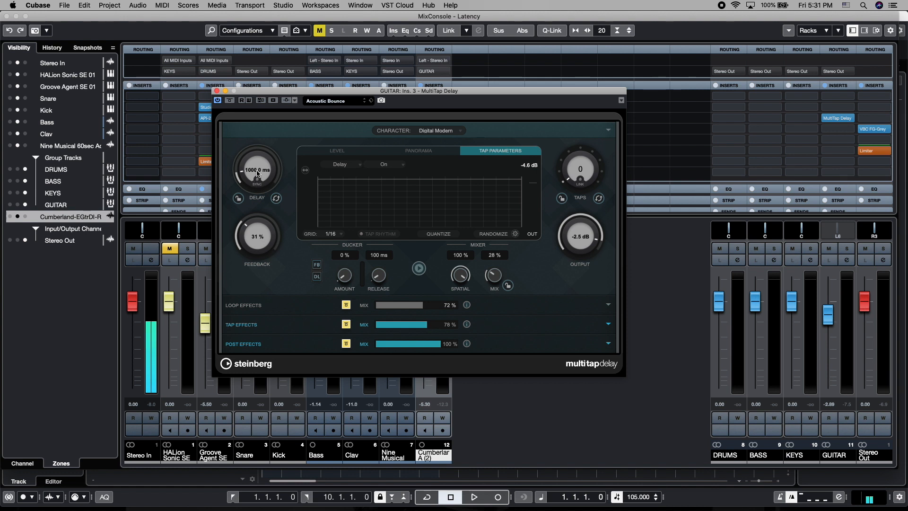
{"action": "left_click", "coordinate": [257, 180]}
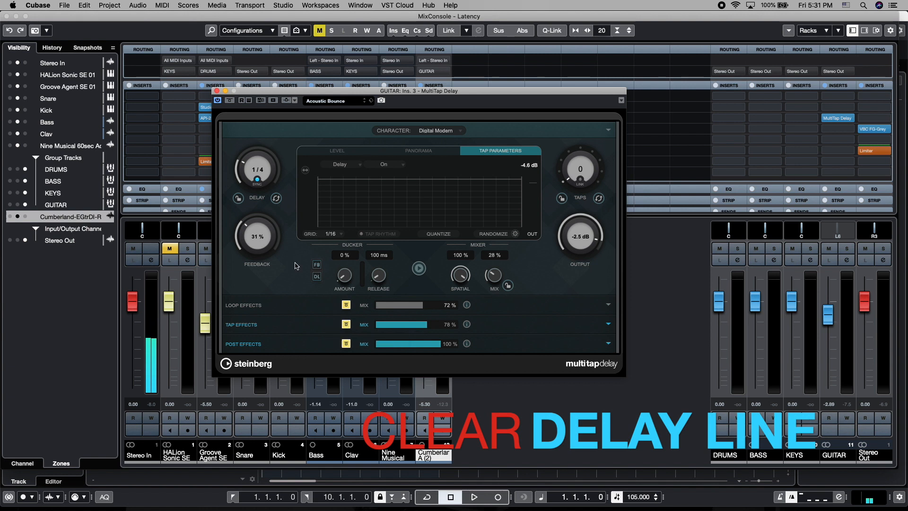
- Audition the guitar delay, raise its feedback to 85 %, and lower the feedback to 29 %
{"action": "key", "text": "space"}
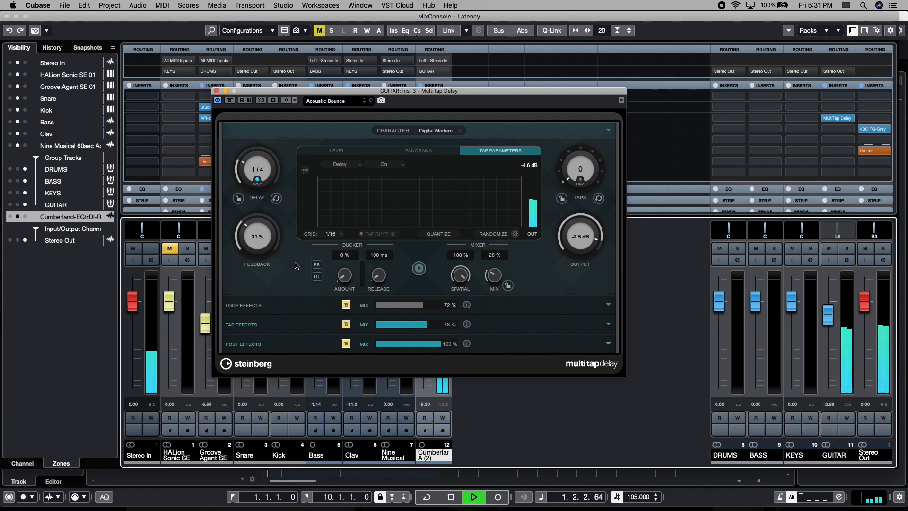
{"action": "key", "text": "space"}
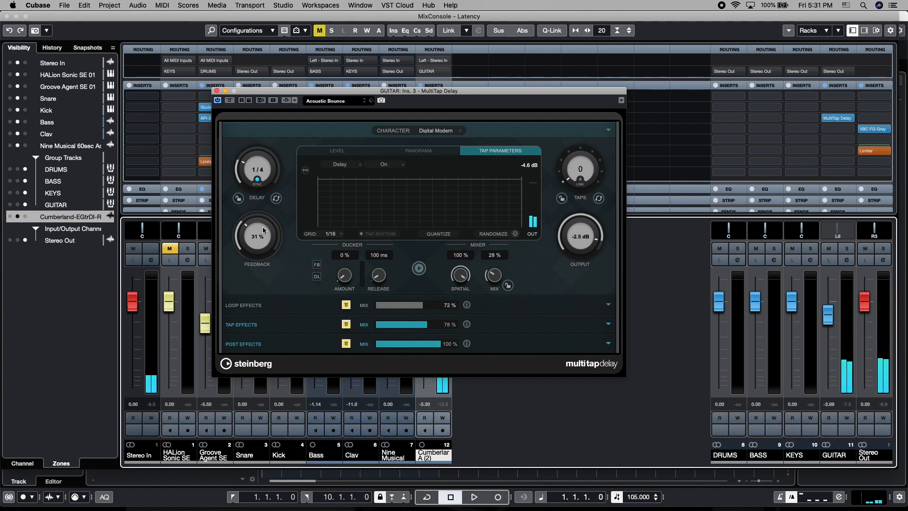
{"action": "left_click_drag", "start_coordinate": [262, 226], "coordinate": [266, 146]}
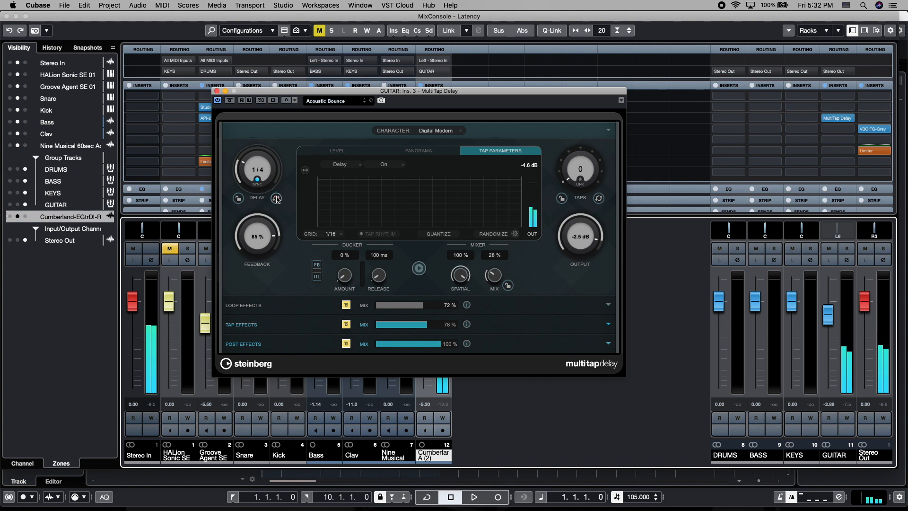
{"action": "left_click_drag", "start_coordinate": [256, 238], "coordinate": [256, 327]}
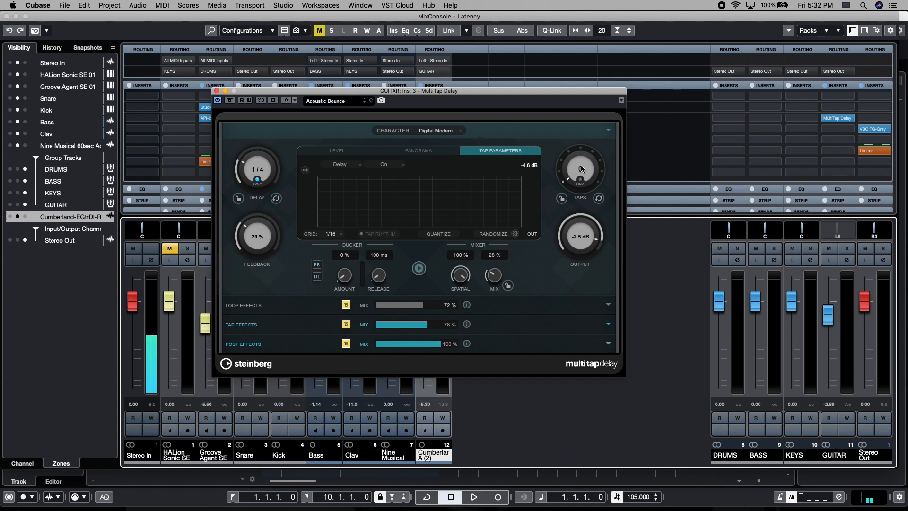
- Expand the delay's character settings and review the character presets, keeping Digital Modern
{"action": "mouse_move", "coordinate": [581, 168]}
{"action": "left_mouse_down"}
{"action": "mouse_move", "coordinate": [581, 118]}
{"action": "mouse_move", "coordinate": [588, 172]}
{"action": "left_mouse_up"}
{"action": "left_click", "coordinate": [608, 130]}
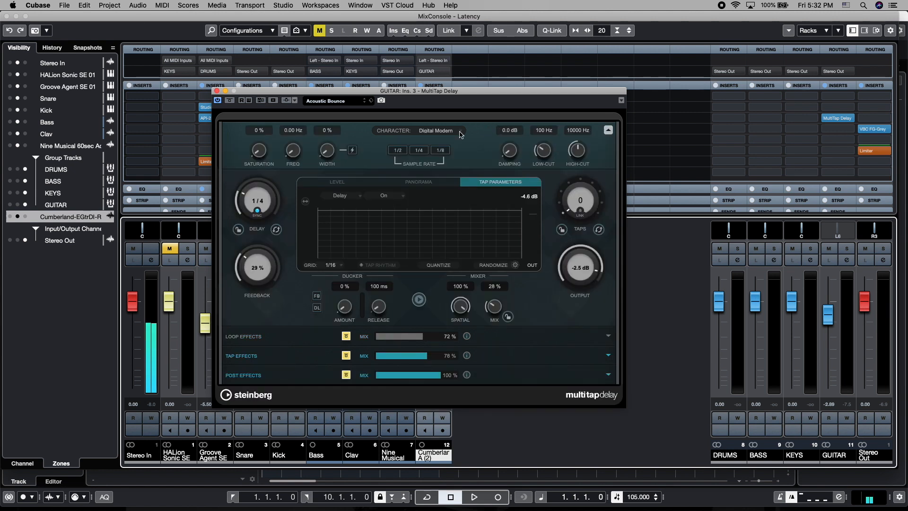
{"action": "left_click", "coordinate": [444, 132]}
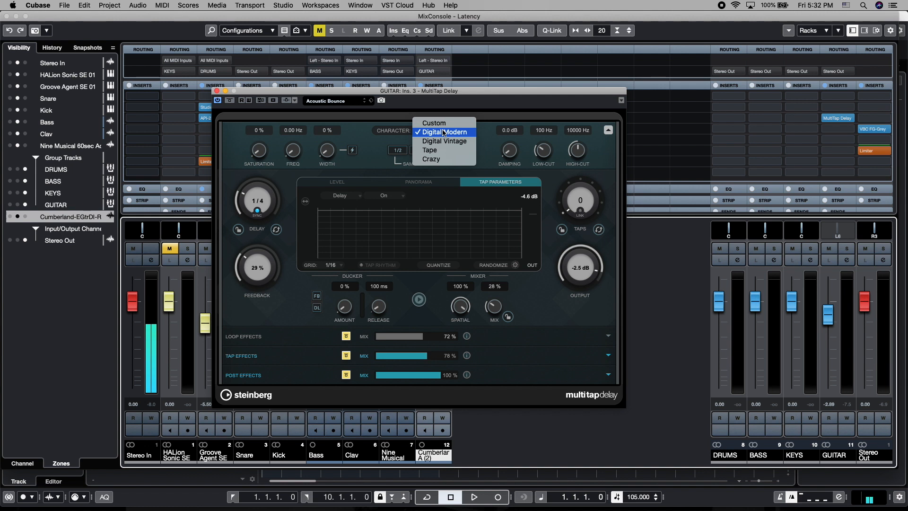
{"action": "left_click", "coordinate": [482, 142]}
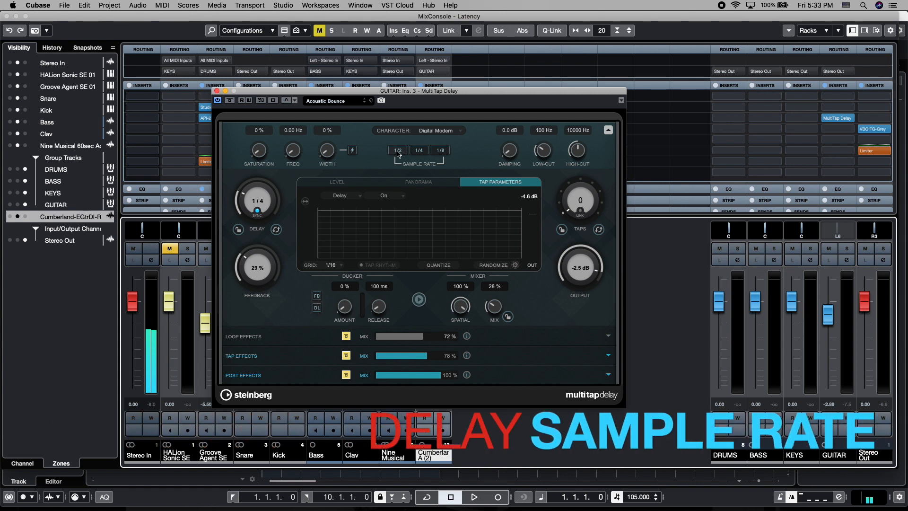
- Try the delay sample rate at 1/4 and 1/8, audition the guitar, and collapse the character settings
{"action": "left_click", "coordinate": [419, 152]}
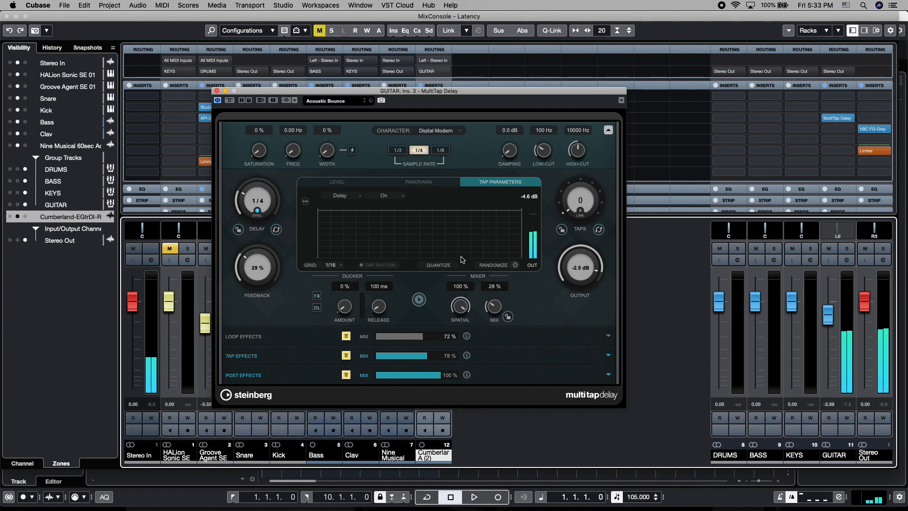
{"action": "left_click", "coordinate": [445, 151]}
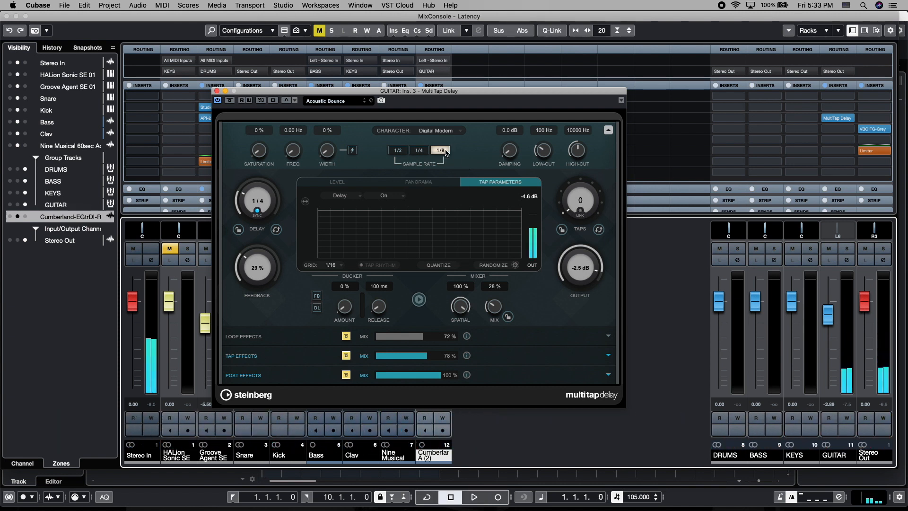
{"action": "key", "text": "space"}
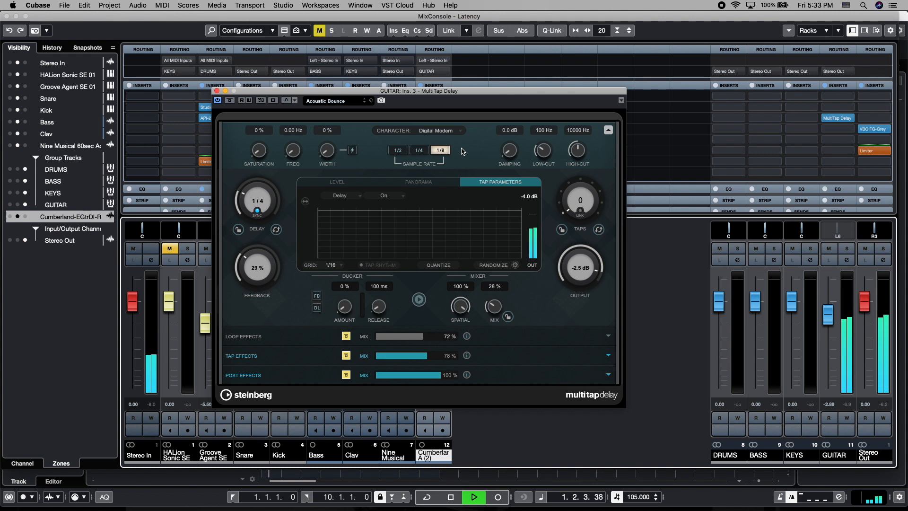
{"action": "key", "text": "space"}
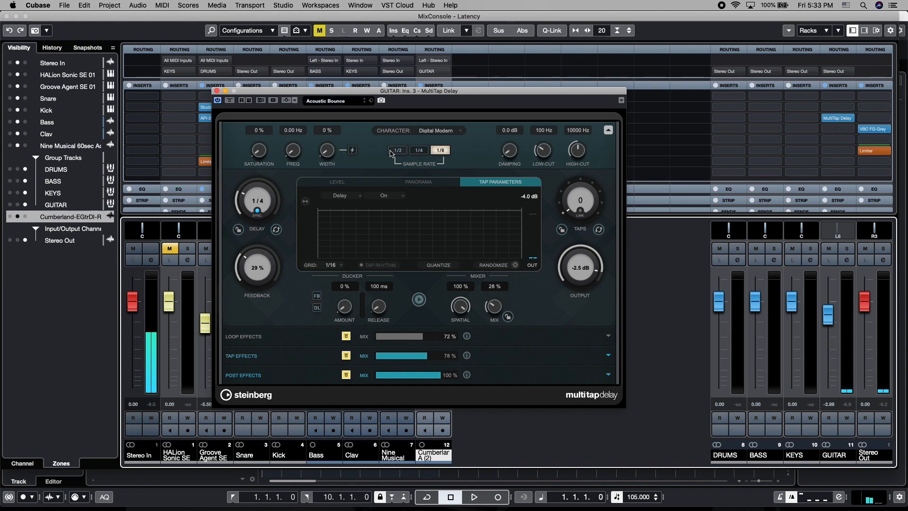
{"action": "left_click", "coordinate": [608, 130]}
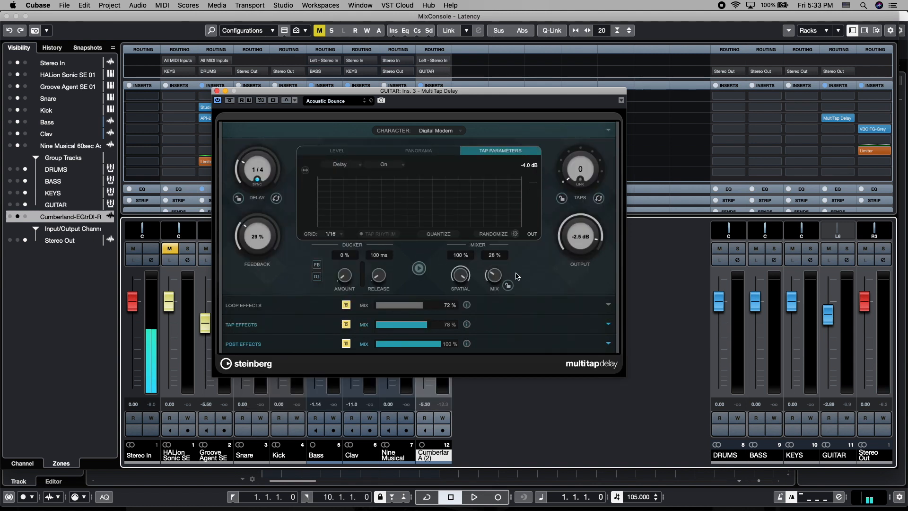
- Set the delay's mixer Mix to 30 % and inspect the Tap Effects and Post Effects sections
{"action": "left_click_drag", "start_coordinate": [488, 276], "coordinate": [488, 276]}
{"action": "left_click", "coordinate": [608, 324]}
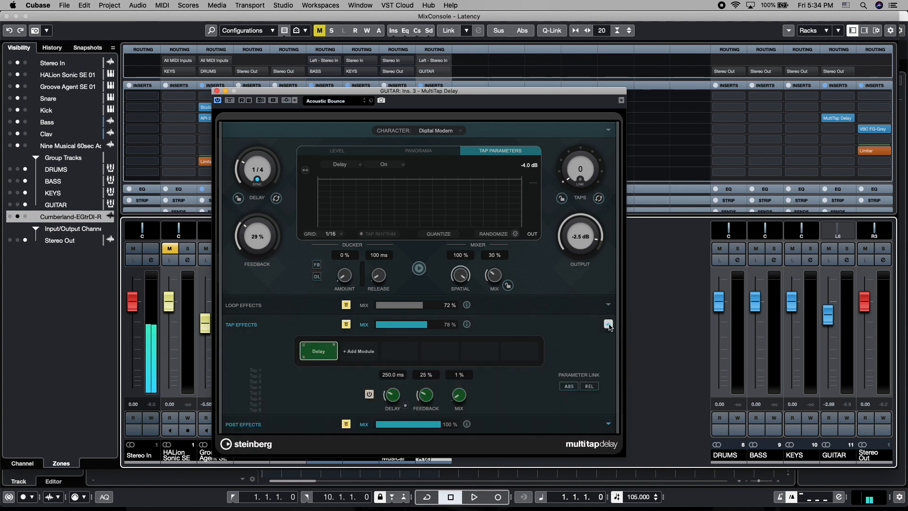
{"action": "left_click", "coordinate": [608, 324]}
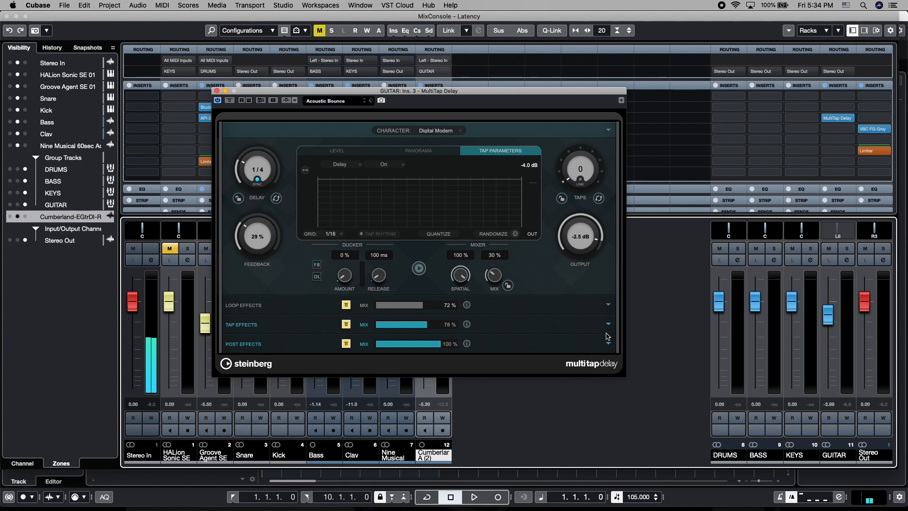
{"action": "left_click", "coordinate": [608, 344]}
{"action": "left_click", "coordinate": [608, 344]}
- Show the Loop Effects section with its signal routing diagram and add a Chorus module to the chain
{"action": "left_click", "coordinate": [608, 306]}
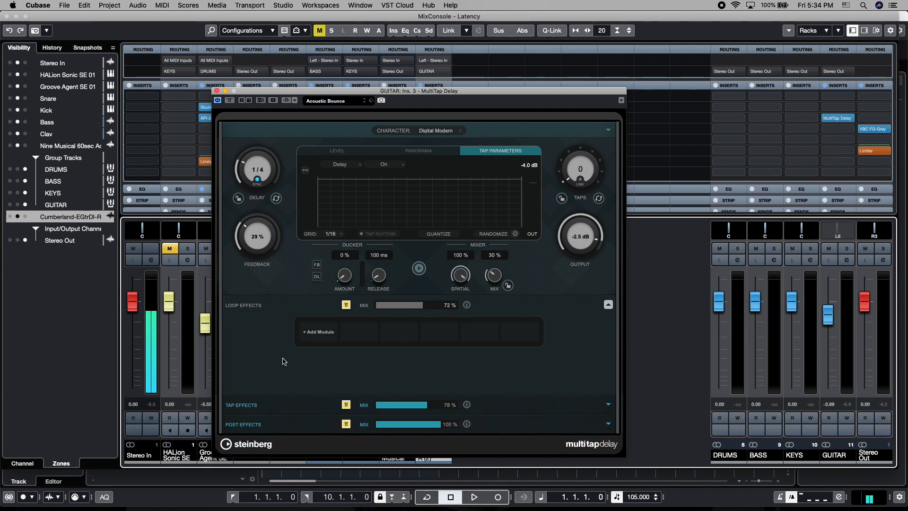
{"action": "left_click", "coordinate": [467, 306]}
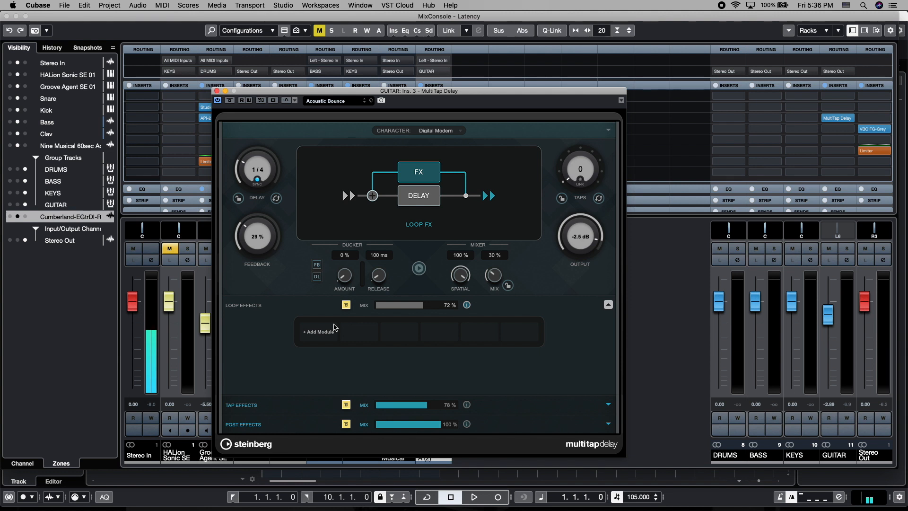
{"action": "left_click", "coordinate": [320, 333]}
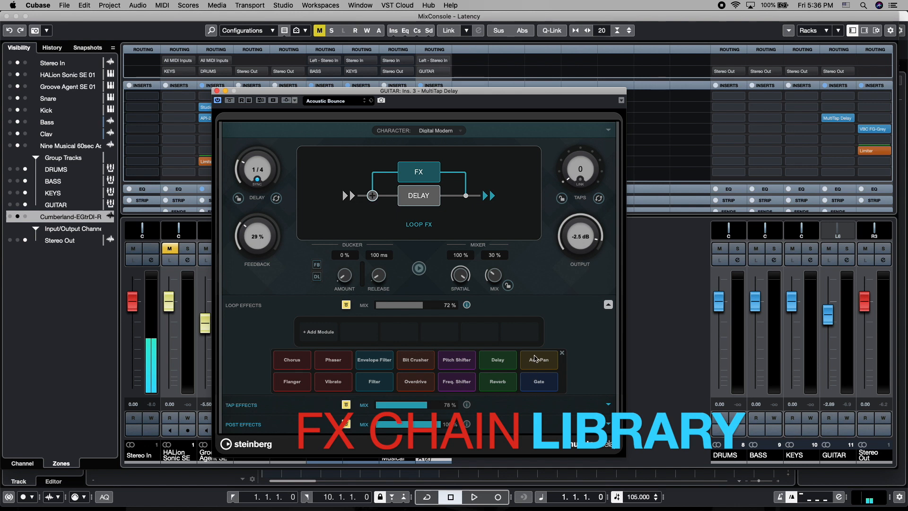
{"action": "left_click", "coordinate": [285, 360]}
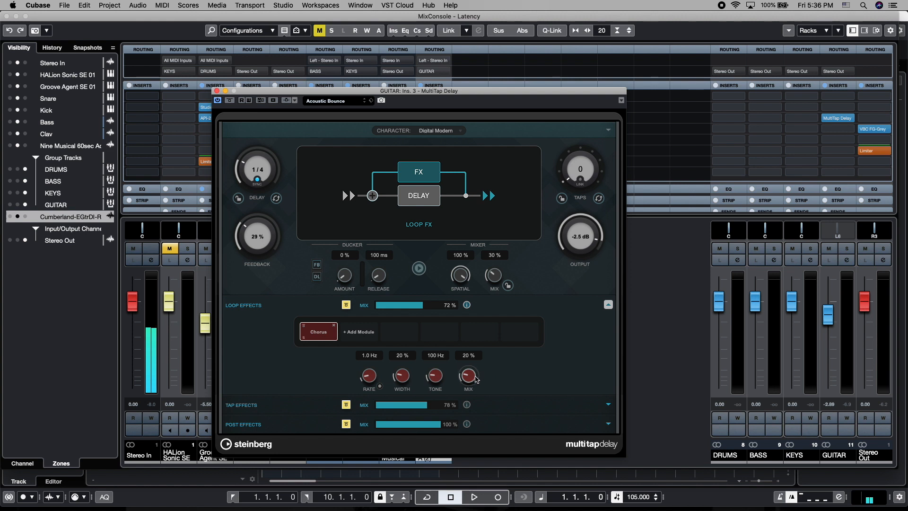
- Set the Chorus mix to 47 % and turn off the Loop Effects bypass
{"action": "left_click_drag", "start_coordinate": [473, 378], "coordinate": [474, 362]}
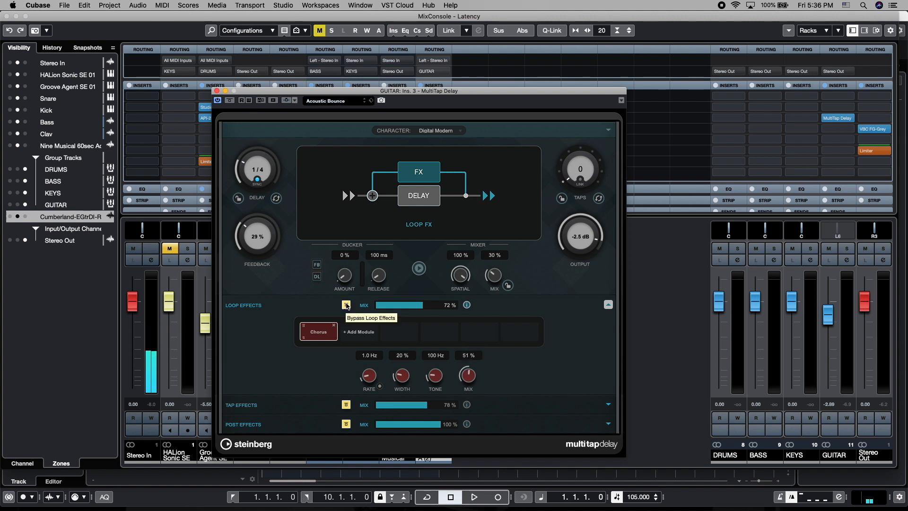
{"action": "left_click", "coordinate": [347, 305]}
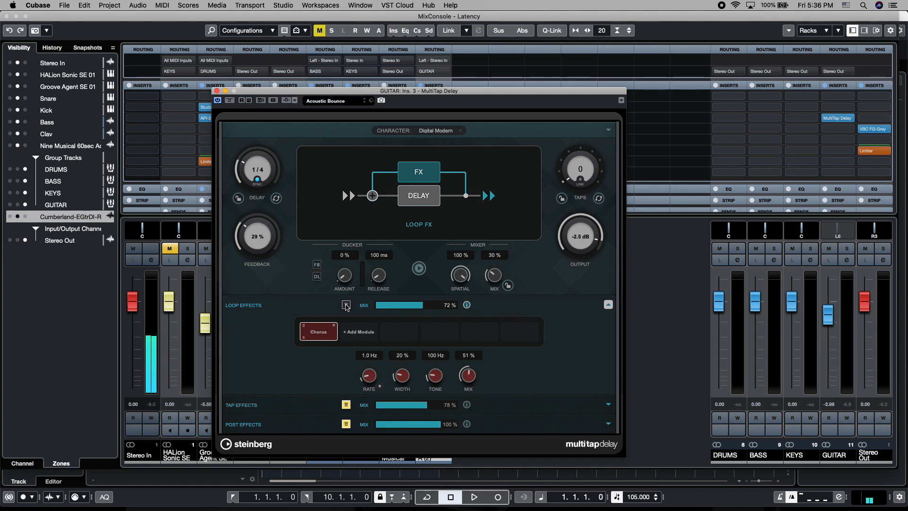
{"action": "left_click_drag", "start_coordinate": [468, 378], "coordinate": [468, 382]}
- Add a Reverb module after the Chorus in Loop Effects and set its mix to 78 %
{"action": "left_click", "coordinate": [372, 332]}
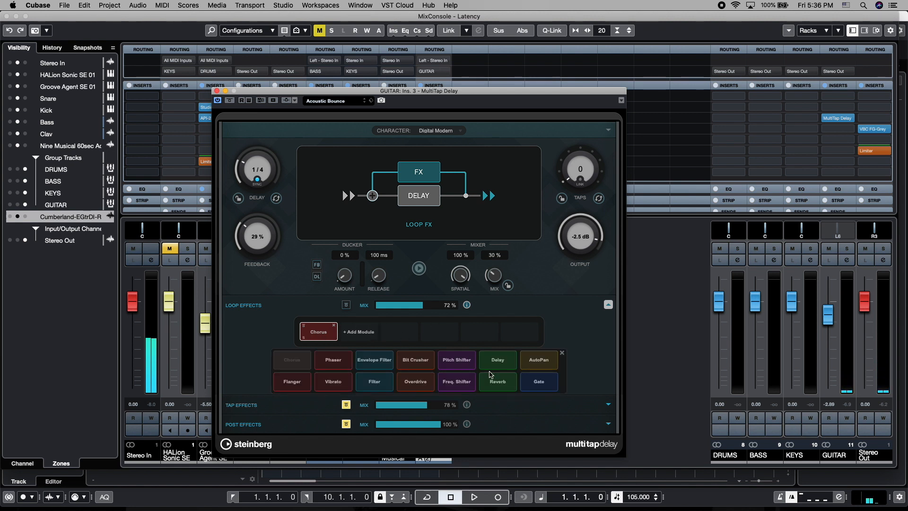
{"action": "left_click", "coordinate": [495, 383]}
{"action": "left_click_drag", "start_coordinate": [511, 367], "coordinate": [526, 354]}
- Audition the guitar through the loop effects, raise the delay feedback to 57 %, and clear the delay line
{"action": "key", "text": "space"}
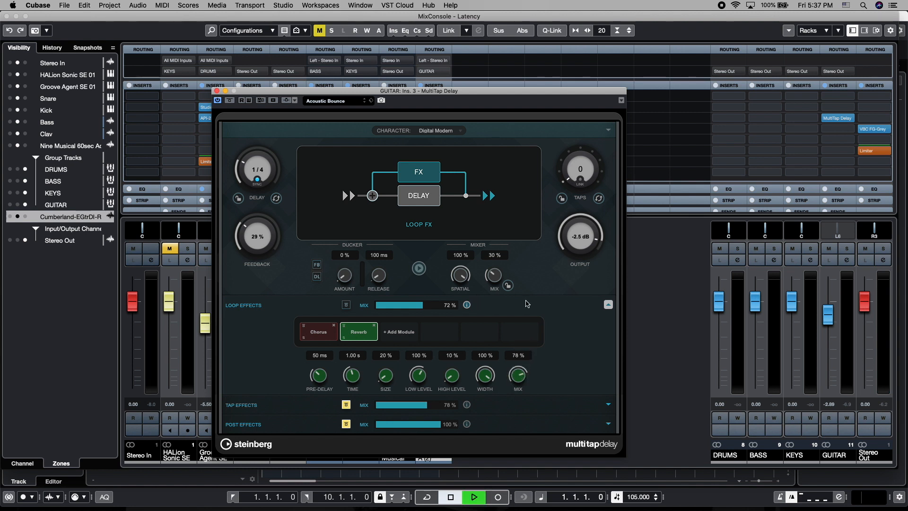
{"action": "key", "text": "space"}
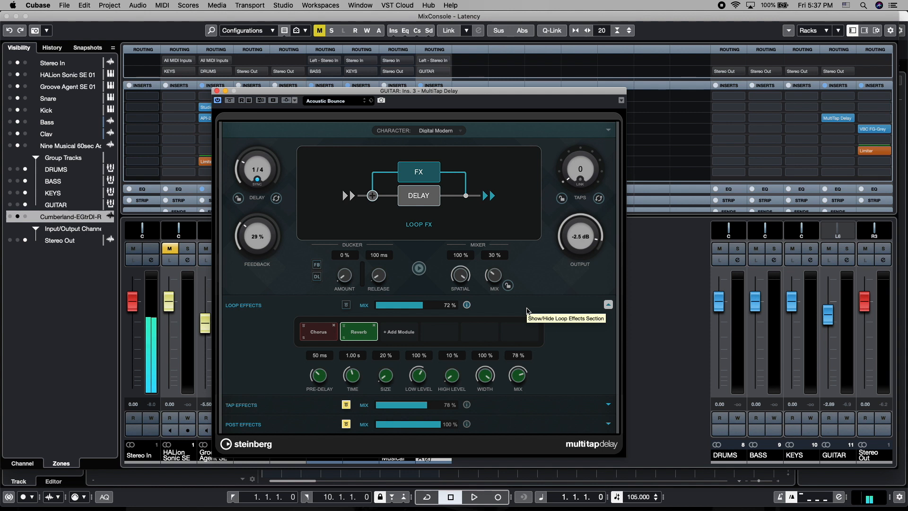
{"action": "left_click_drag", "start_coordinate": [259, 239], "coordinate": [263, 203]}
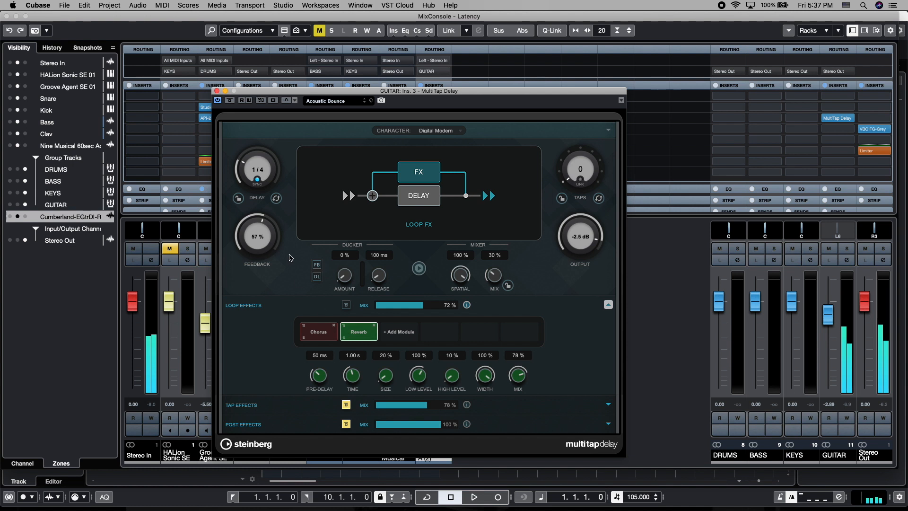
{"action": "left_click", "coordinate": [279, 198]}
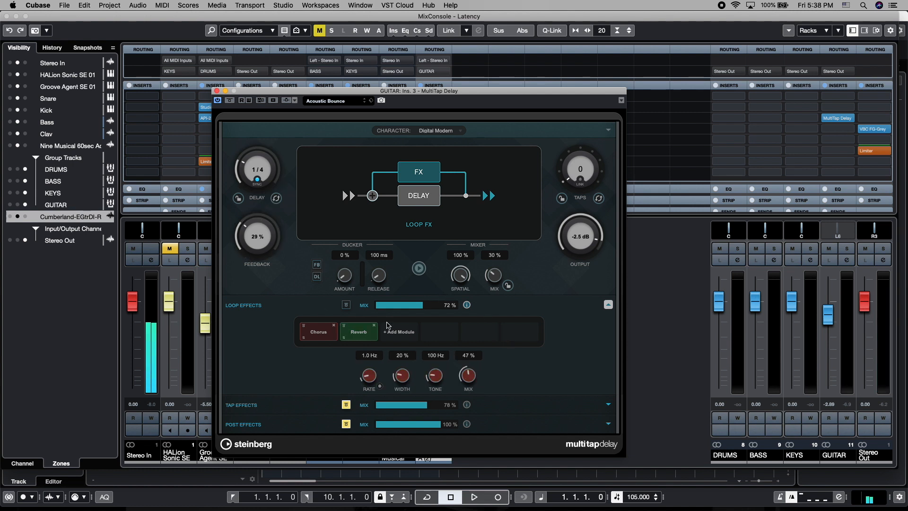
- Add an Overdrive module to the Loop Effects chain and place it between Chorus and Reverb
{"action": "left_click", "coordinate": [396, 333]}
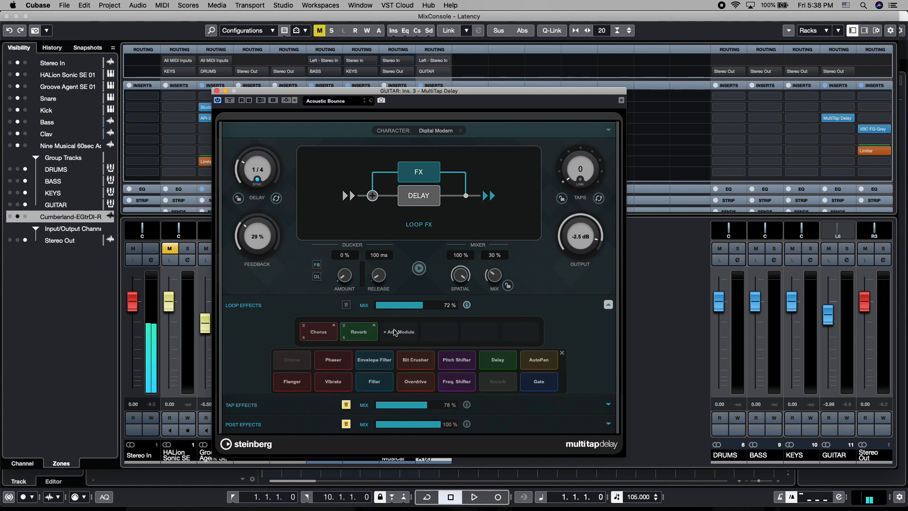
{"action": "left_click", "coordinate": [422, 383]}
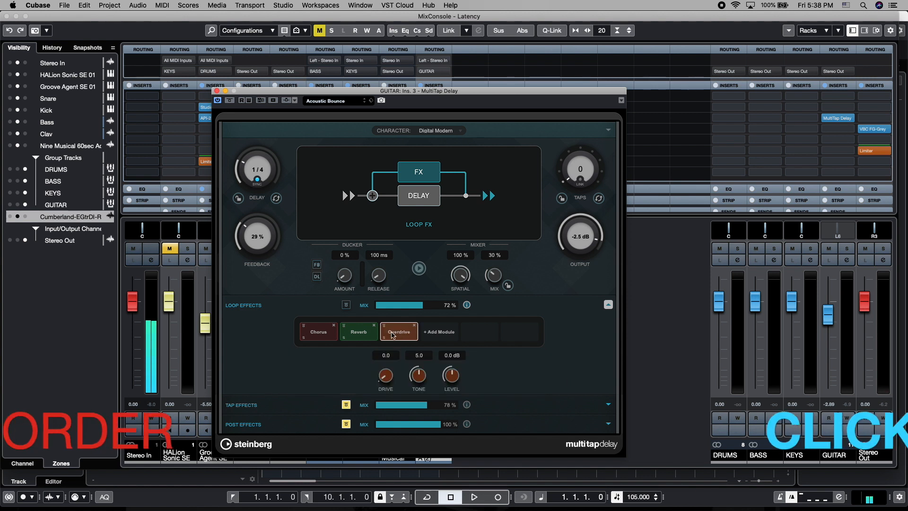
{"action": "left_click_drag", "start_coordinate": [396, 335], "coordinate": [352, 334]}
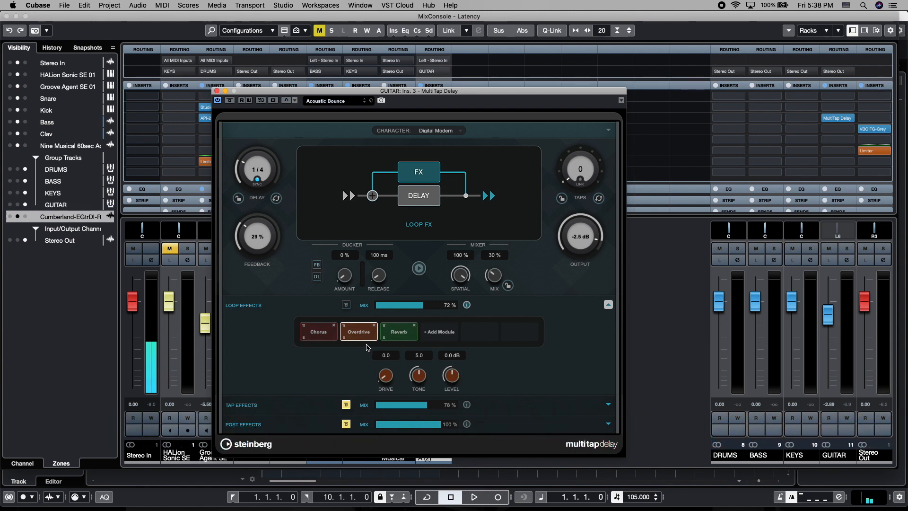
- Set the Overdrive level to 5.2 dB and the delay feedback to 86 %, and audition the guitar
{"action": "left_click_drag", "start_coordinate": [452, 374], "coordinate": [454, 354]}
{"action": "left_click_drag", "start_coordinate": [266, 237], "coordinate": [266, 157]}
{"action": "key", "text": "space"}
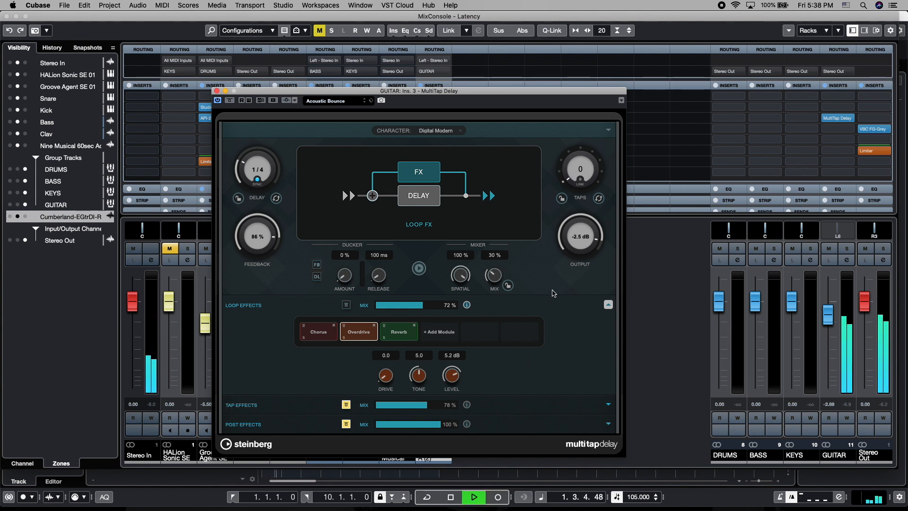
{"action": "key", "text": "space"}
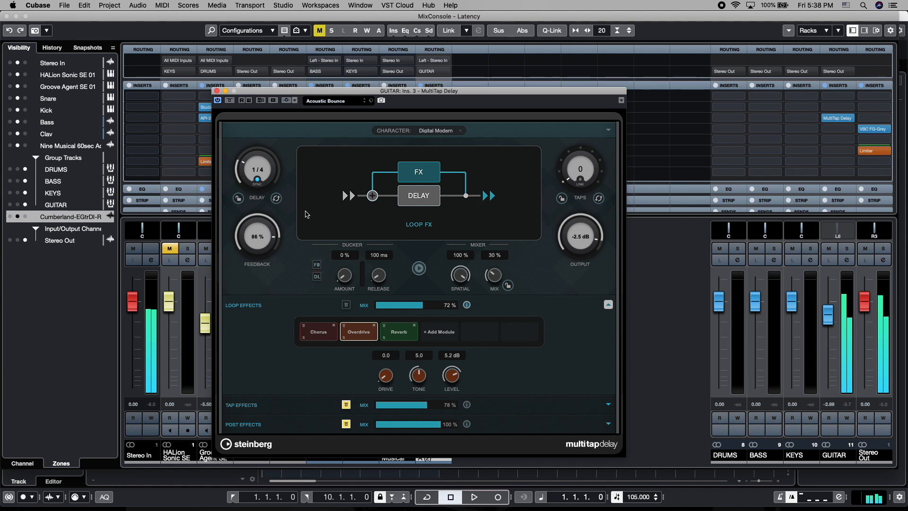
- Clear the delay line, lower the delay feedback to 30 %, and audition the built-in sample sound
{"action": "left_click", "coordinate": [277, 200]}
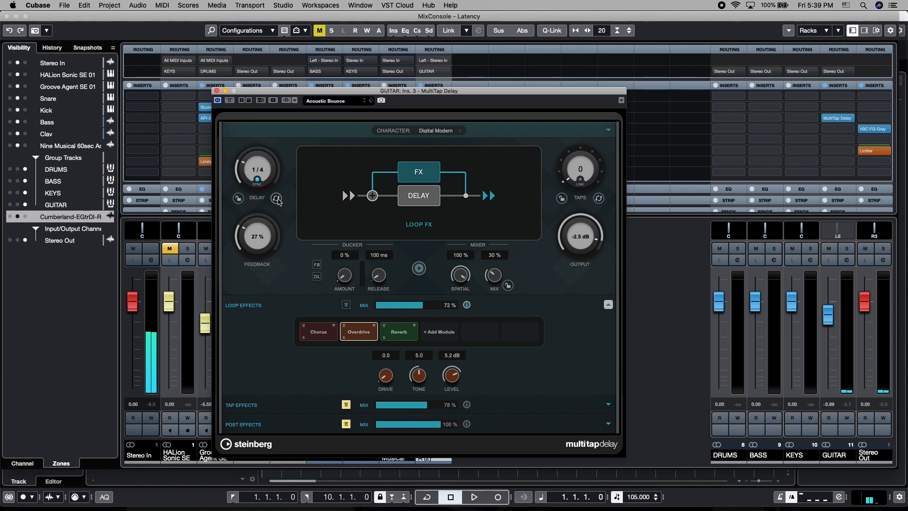
{"action": "left_click", "coordinate": [278, 200]}
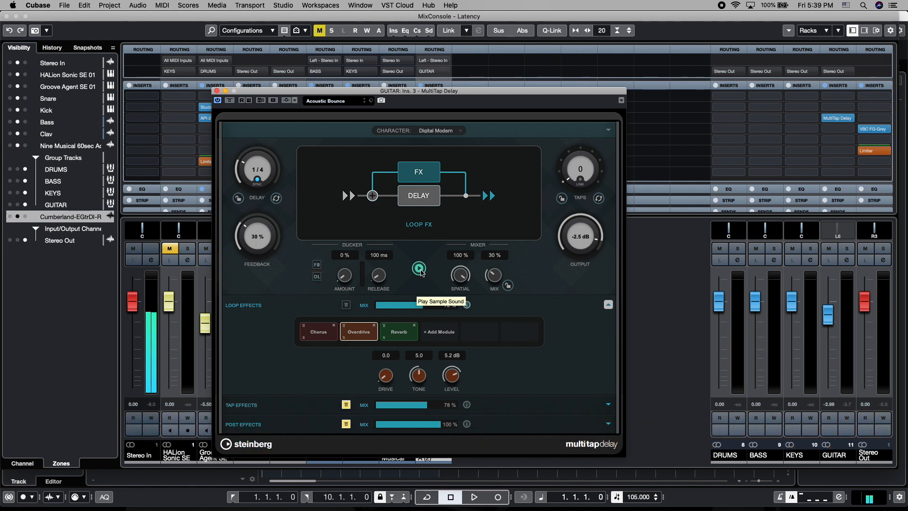
{"action": "left_click", "coordinate": [421, 271]}
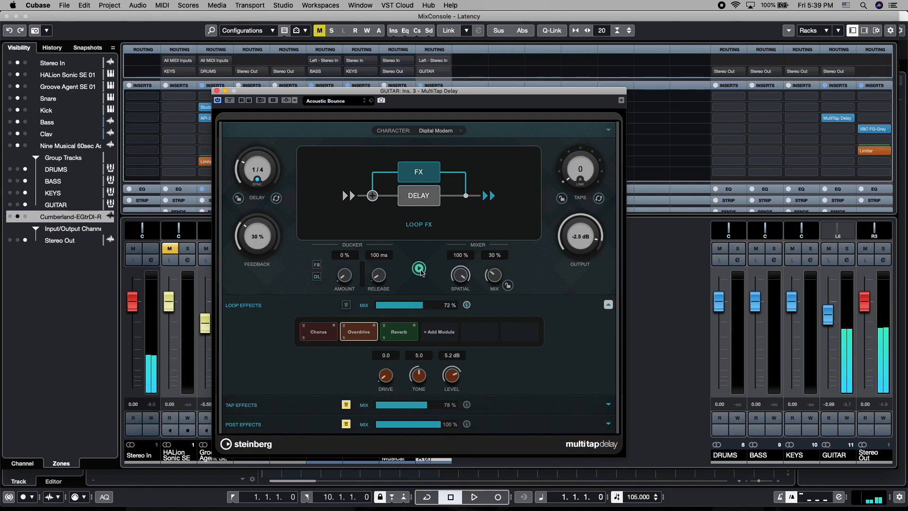
{"action": "left_click", "coordinate": [420, 271]}
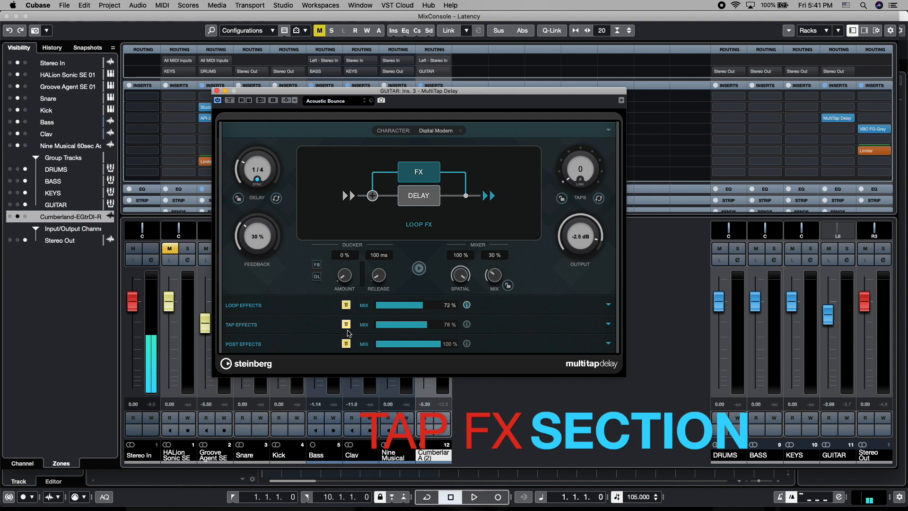
- Enable the Tap Effects section and set Tap 1's Delay module time to 125 ms
{"action": "left_click", "coordinate": [346, 324]}
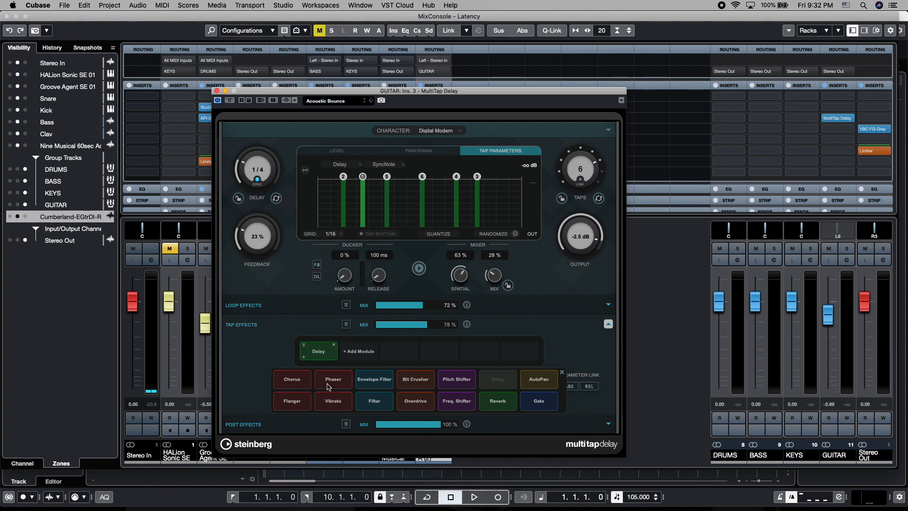
{"action": "left_click", "coordinate": [562, 373]}
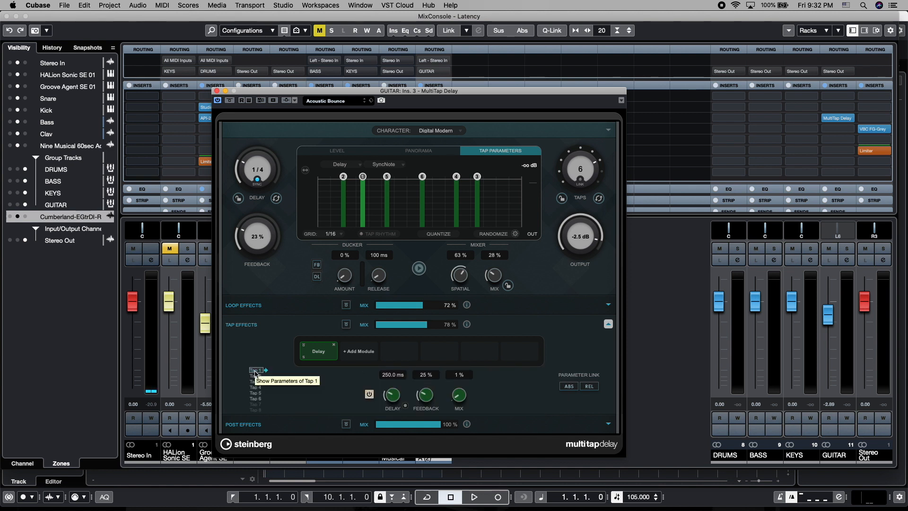
{"action": "left_click", "coordinate": [405, 405]}
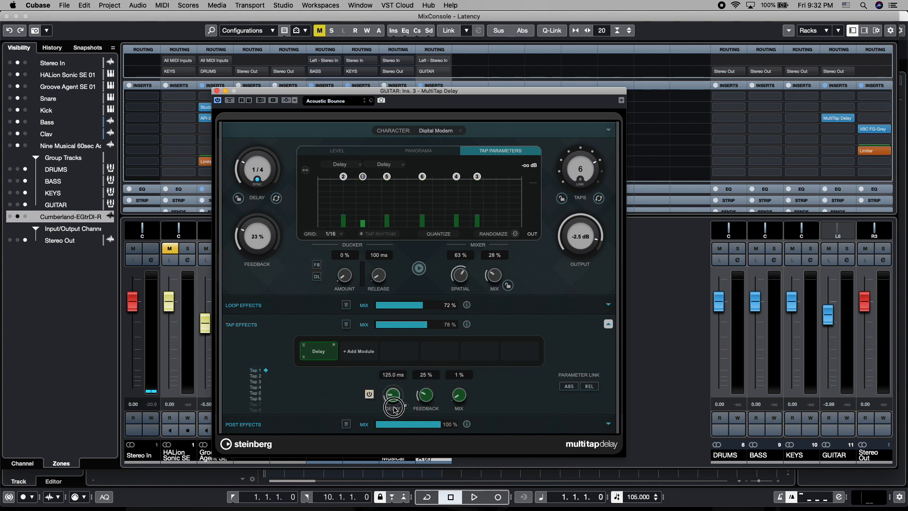
- Raise the Delay mix for Tap 2, and set Tap 3's mix to 17 % and delay time to 190 ms
{"action": "left_click", "coordinate": [256, 376]}
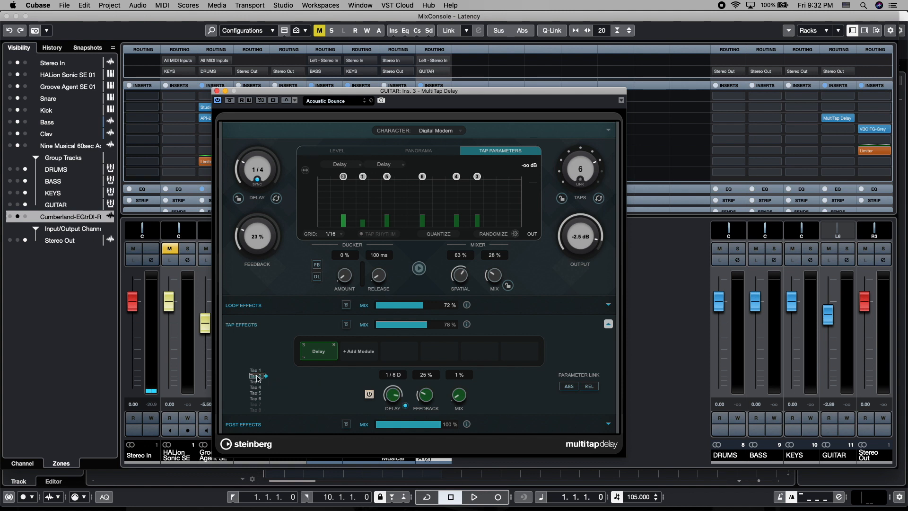
{"action": "left_click_drag", "start_coordinate": [457, 396], "coordinate": [454, 345]}
{"action": "left_click", "coordinate": [256, 382]}
{"action": "left_click_drag", "start_coordinate": [462, 402], "coordinate": [462, 398]}
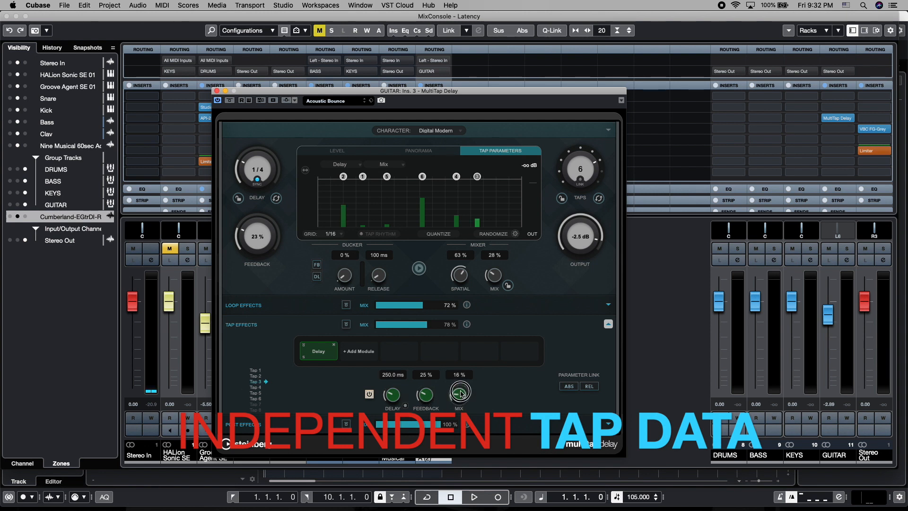
{"action": "left_click_drag", "start_coordinate": [392, 397], "coordinate": [392, 402]}
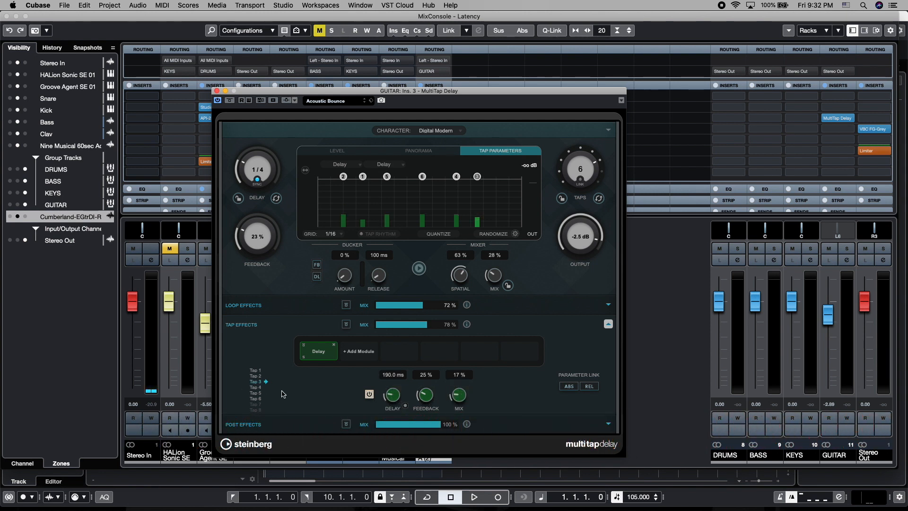
- Raise Tap 4's delay time and lower its mix in the Delay module
{"action": "left_click", "coordinate": [254, 388]}
{"action": "left_click_drag", "start_coordinate": [386, 398], "coordinate": [387, 390]}
{"action": "left_click_drag", "start_coordinate": [461, 393], "coordinate": [460, 402]}
- Raise Tap 5's delay time and add a Phaser module after the Delay in Tap Effects
{"action": "left_click", "coordinate": [256, 393]}
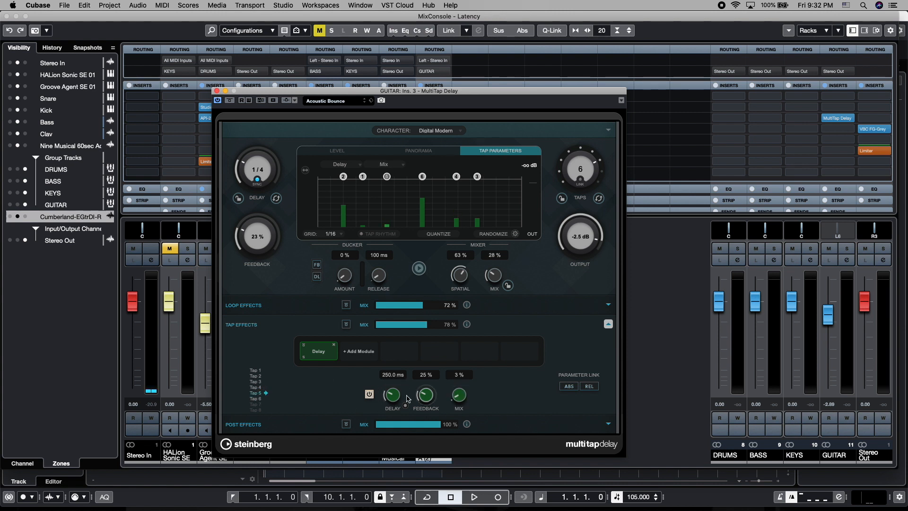
{"action": "left_click_drag", "start_coordinate": [392, 400], "coordinate": [392, 392]}
{"action": "left_click", "coordinate": [356, 355]}
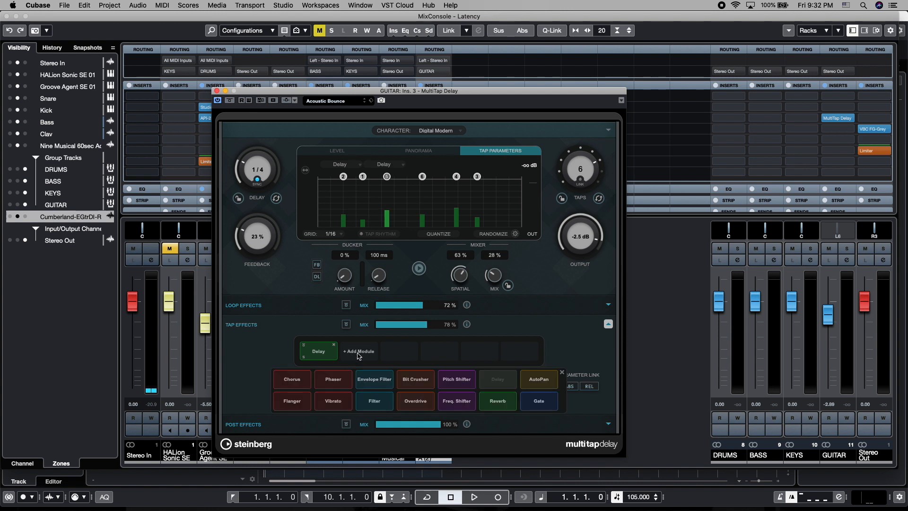
{"action": "left_click", "coordinate": [333, 380]}
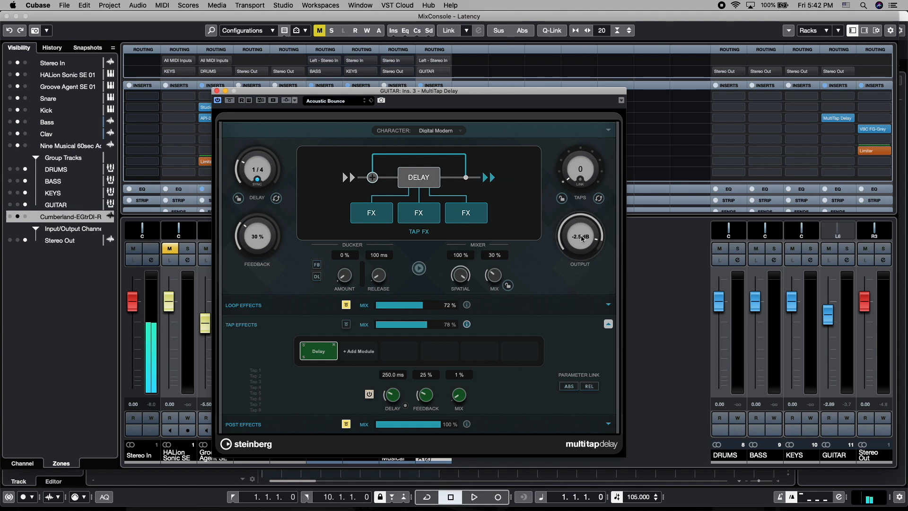
- Switch from the Tap FX routing diagram to the tap parameters display and set the number of taps to 8
{"action": "left_click", "coordinate": [467, 325]}
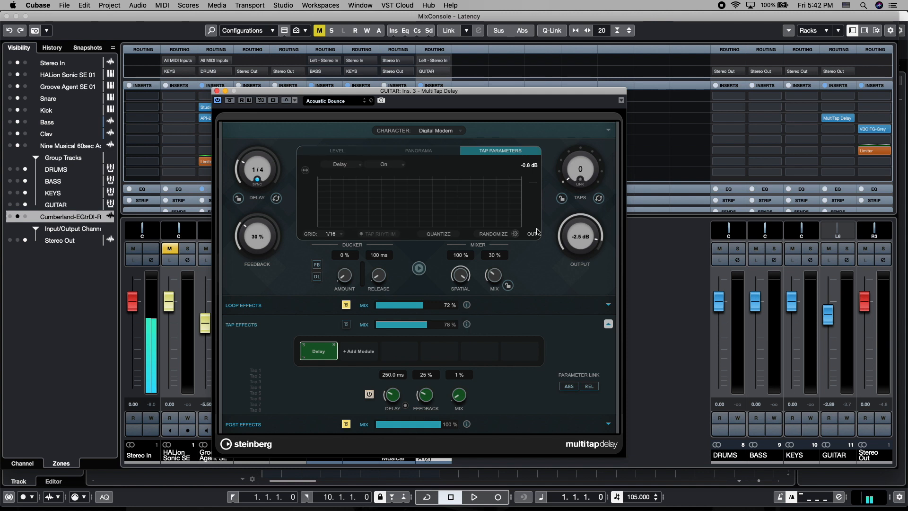
{"action": "scroll", "coordinate": [578, 172], "scroll_direction": "up", "scroll_amount": 1}
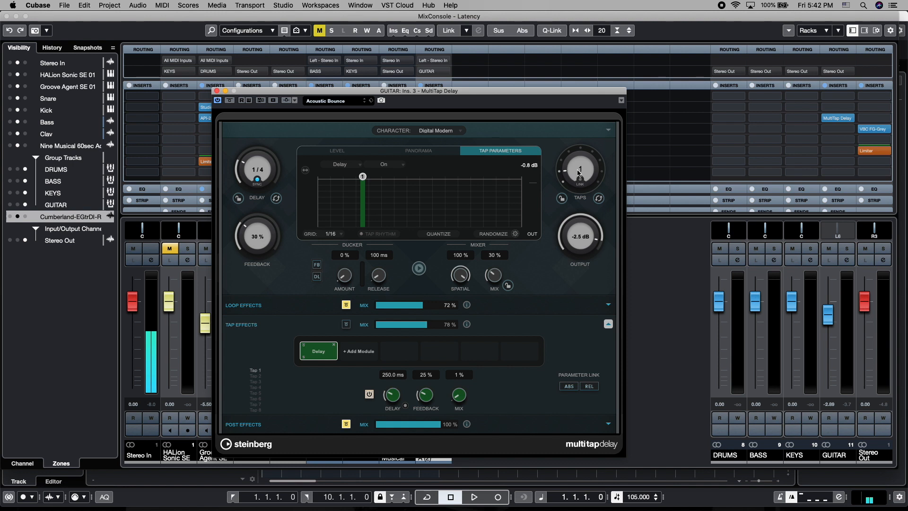
{"action": "left_click_drag", "start_coordinate": [580, 165], "coordinate": [580, 159]}
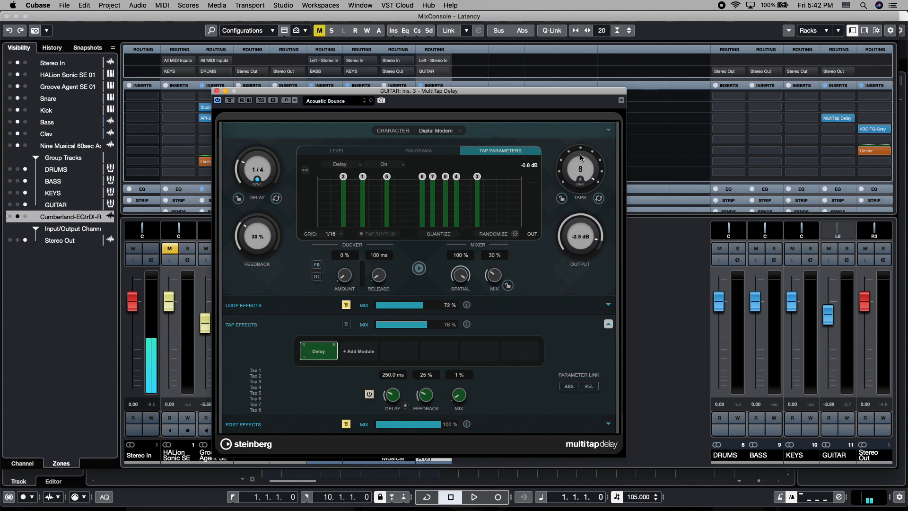
- Delete tap 3 from the tap display and add a new tap between taps 5 and 6
{"action": "double_click", "coordinate": [478, 177]}
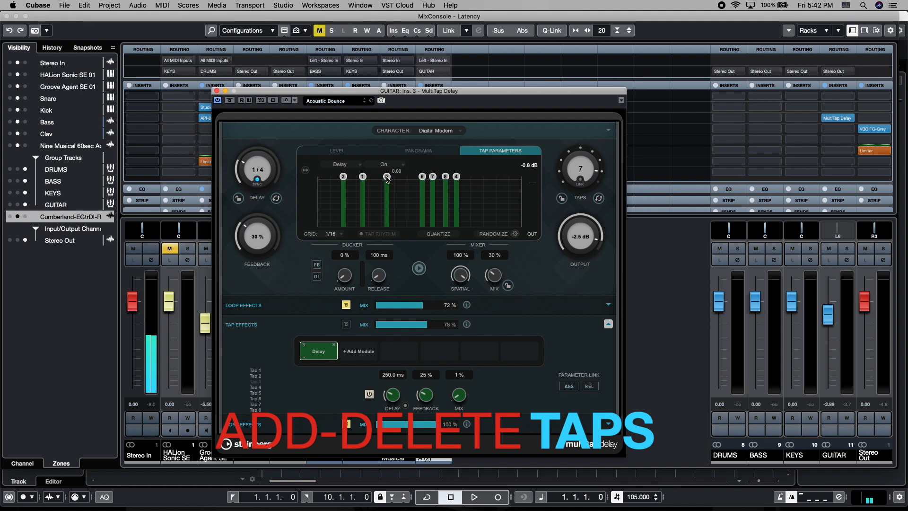
{"action": "double_click", "coordinate": [408, 177]}
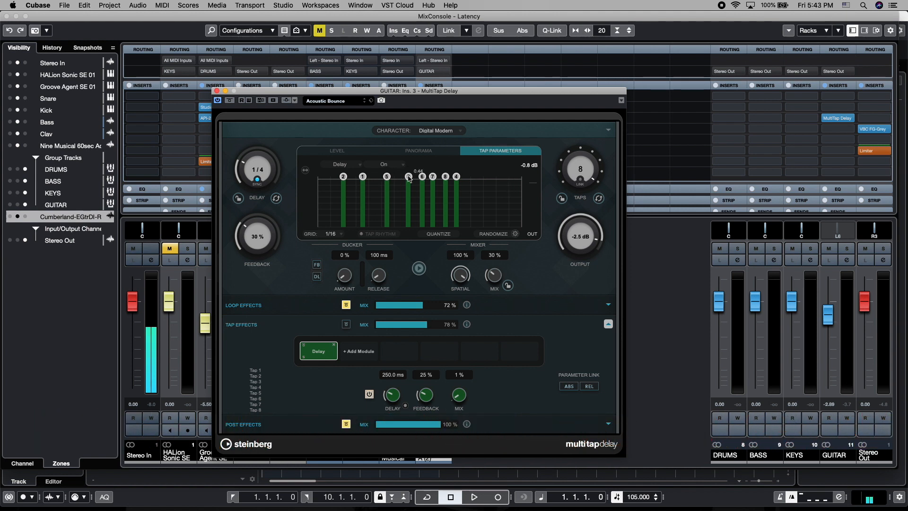
- Quantize the taps to the 1/16 grid, change the grid to 1/8, and quantize them again
{"action": "left_click", "coordinate": [439, 233]}
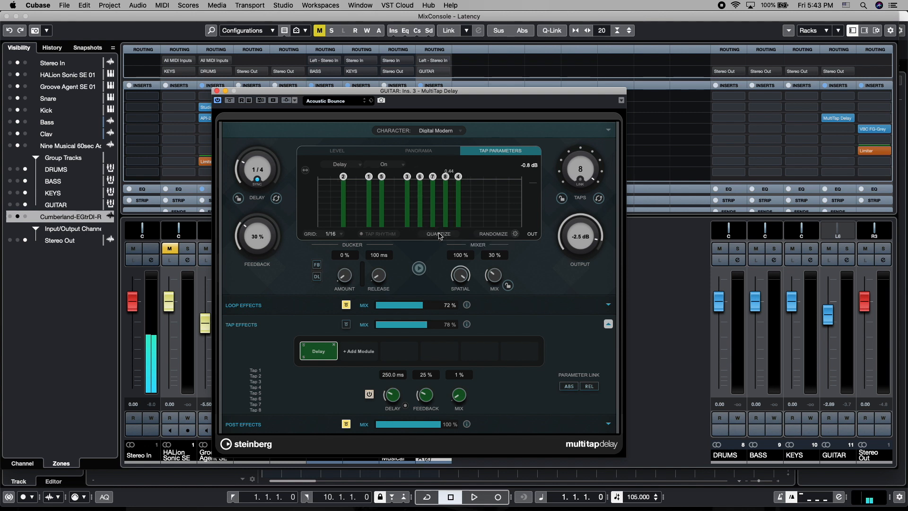
{"action": "left_click", "coordinate": [334, 235]}
{"action": "left_click", "coordinate": [335, 226]}
{"action": "left_click", "coordinate": [440, 236]}
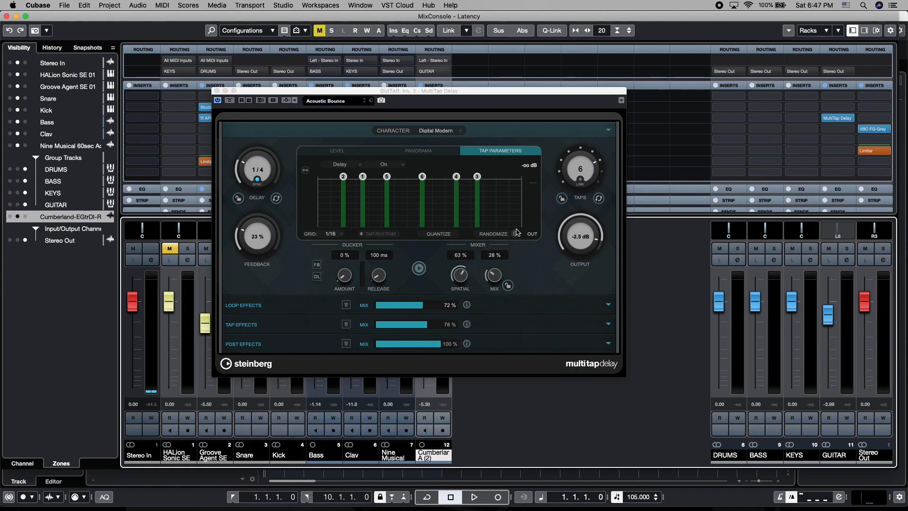
- Review the Randomize options for taps, timing, panning and level, and randomize the tap pattern five times
{"action": "left_click", "coordinate": [515, 234]}
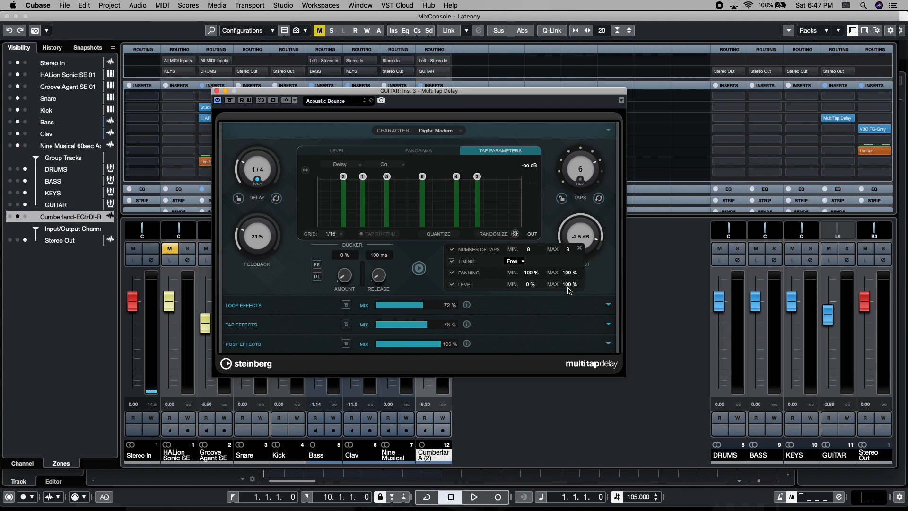
{"action": "left_click", "coordinate": [581, 251]}
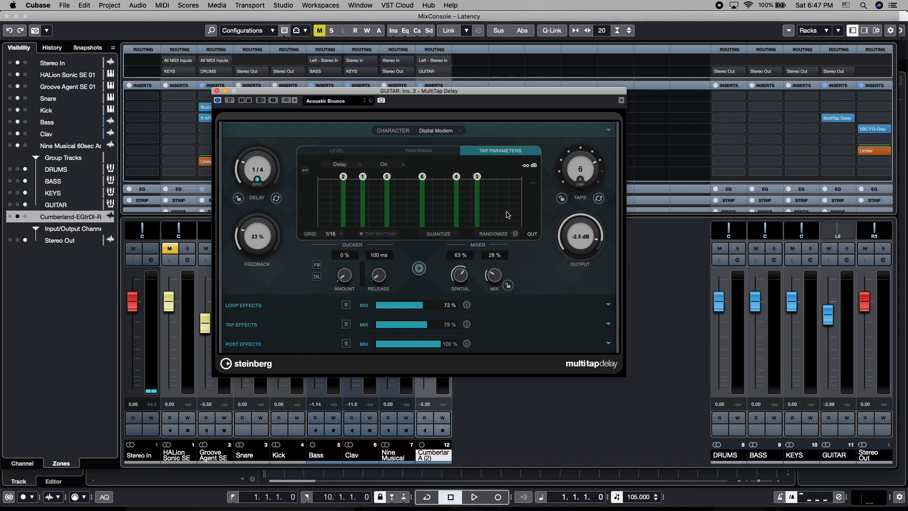
{"action": "left_click", "coordinate": [491, 235]}
{"action": "left_click", "coordinate": [491, 235]}
{"action": "left_click", "coordinate": [491, 235]}
{"action": "left_click", "coordinate": [492, 235]}
{"action": "left_click", "coordinate": [491, 236]}
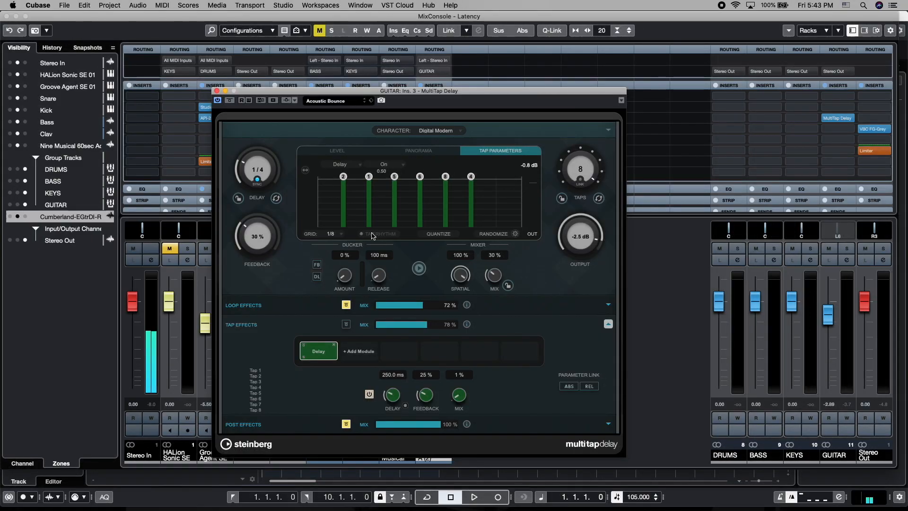
- Replace all existing taps with a new rhythm tapped in during playback using Tap Rhythm
{"action": "left_click", "coordinate": [362, 235]}
{"action": "left_click_drag", "start_coordinate": [471, 176], "coordinate": [343, 177]}
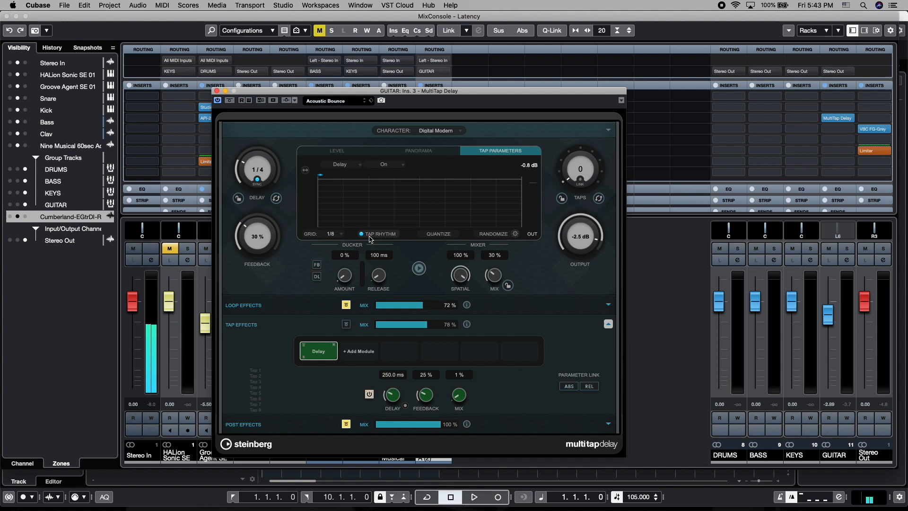
{"action": "key", "text": "space"}
{"action": "left_click", "coordinate": [378, 235]}
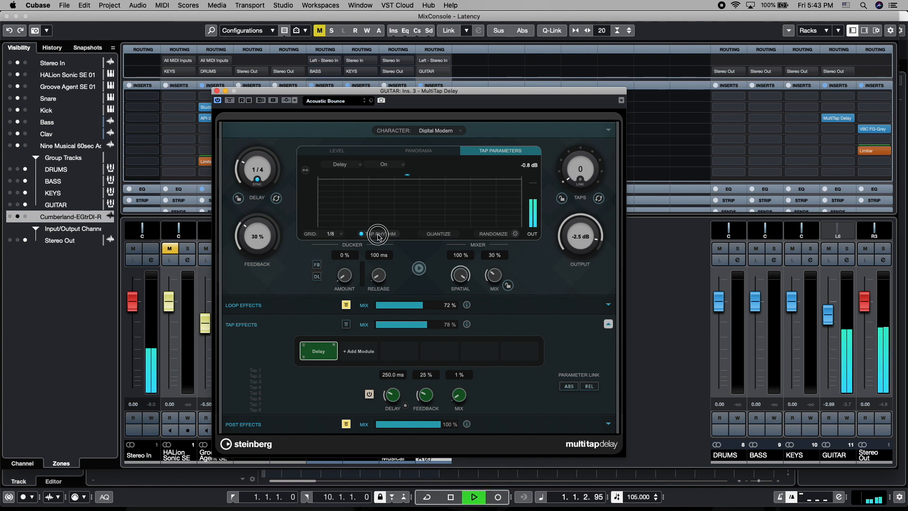
{"action": "left_click", "coordinate": [378, 235]}
{"action": "left_click", "coordinate": [378, 235]}
{"action": "left_click", "coordinate": [378, 235]}
{"action": "left_click", "coordinate": [378, 235]}
{"action": "left_click", "coordinate": [378, 235]}
{"action": "key", "text": "space"}
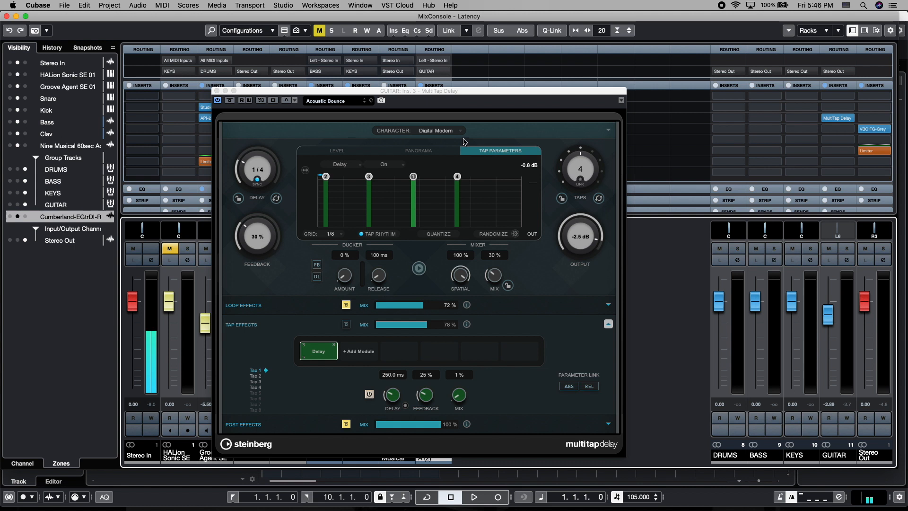
- Load the Acoustic Bounce preset into the delay plug-in
{"action": "left_click", "coordinate": [371, 100]}
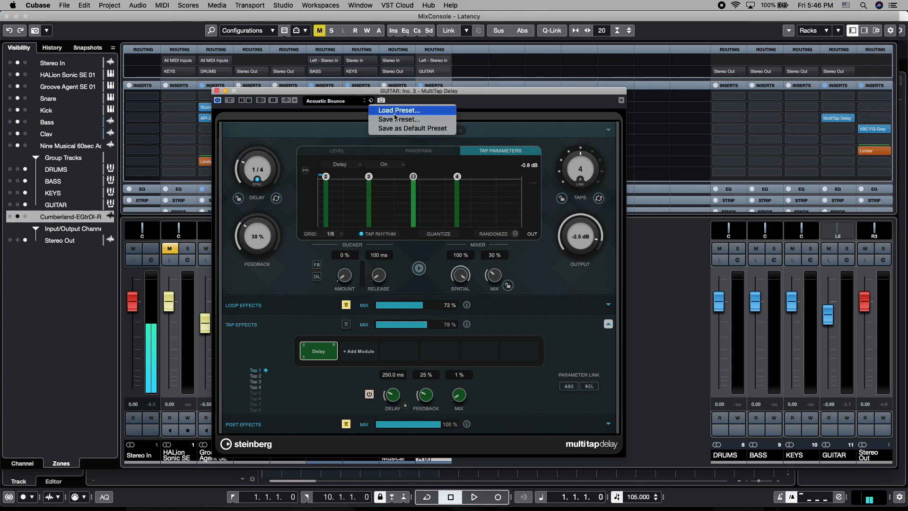
{"action": "left_click", "coordinate": [394, 114]}
{"action": "double_click", "coordinate": [394, 208]}
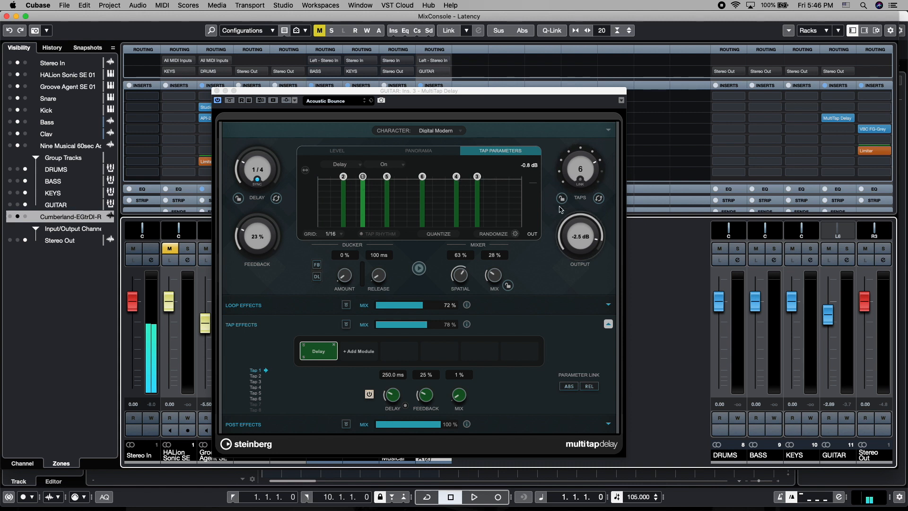
{"action": "left_click", "coordinate": [557, 343]}
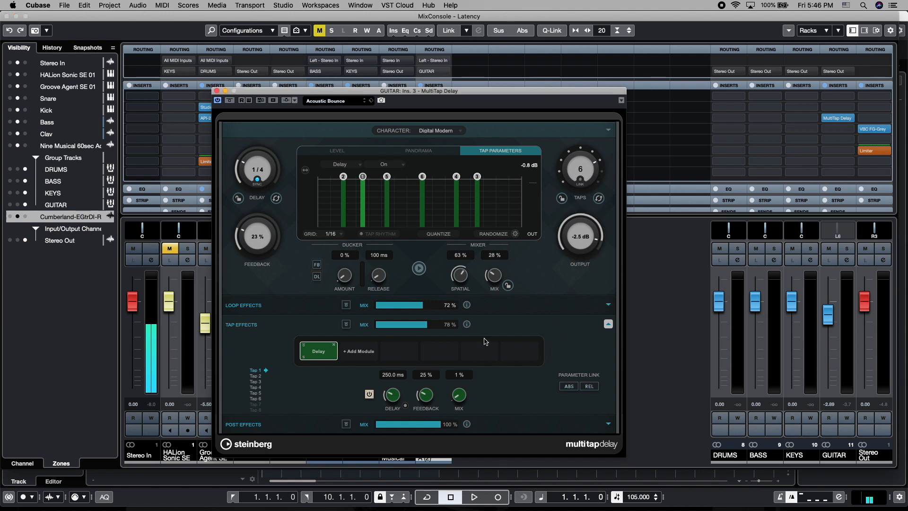
- Examine the Delay module settings of each tap from Tap 1 to Tap 6
{"action": "left_click", "coordinate": [256, 376]}
{"action": "left_click", "coordinate": [257, 381]}
{"action": "left_click", "coordinate": [255, 387]}
{"action": "left_click", "coordinate": [256, 393]}
{"action": "left_click", "coordinate": [256, 399]}
{"action": "left_click", "coordinate": [255, 370]}
- View the tap levels, pan tap 2 toward the left in the Panorama display, and return to the tap parameters
{"action": "left_click", "coordinate": [334, 151]}
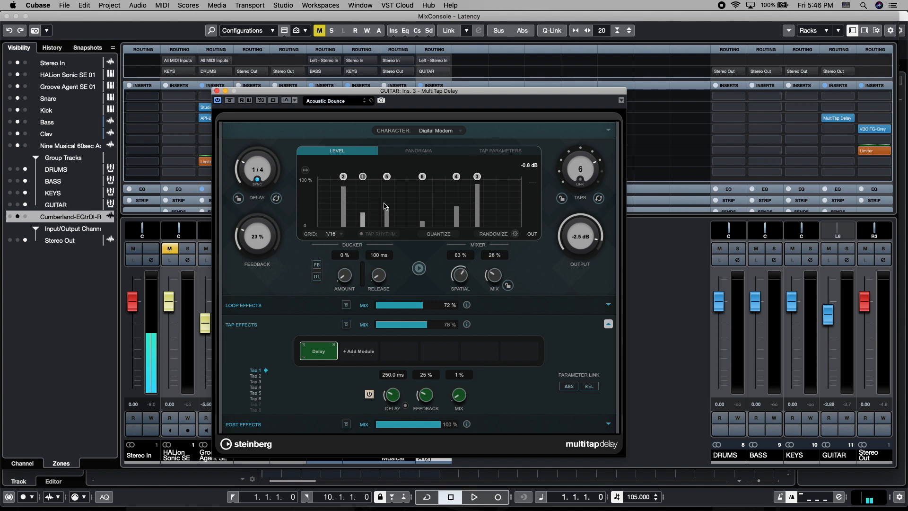
{"action": "left_click", "coordinate": [419, 150]}
{"action": "mouse_move", "coordinate": [343, 199]}
{"action": "left_mouse_down"}
{"action": "mouse_move", "coordinate": [343, 178]}
{"action": "mouse_move", "coordinate": [343, 235]}
{"action": "mouse_move", "coordinate": [342, 180]}
{"action": "mouse_move", "coordinate": [347, 200]}
{"action": "mouse_move", "coordinate": [346, 190]}
{"action": "left_mouse_up"}
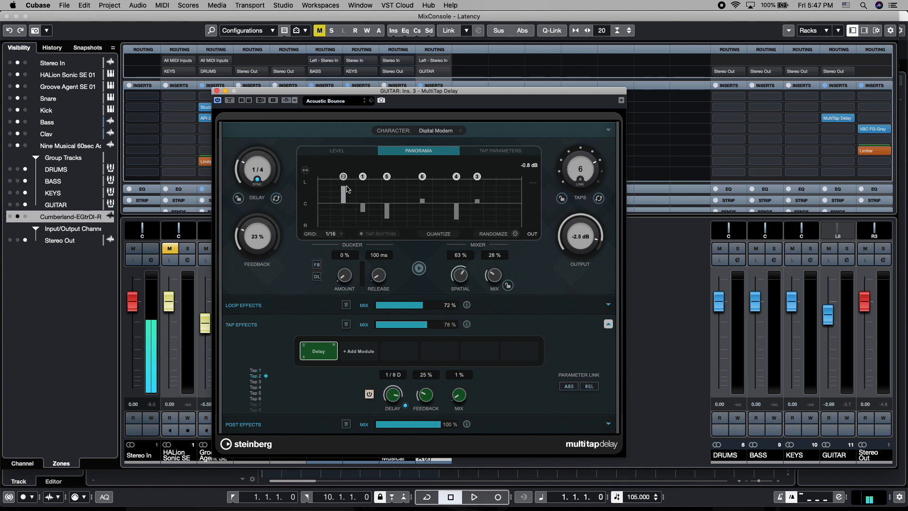
{"action": "left_click", "coordinate": [504, 152]}
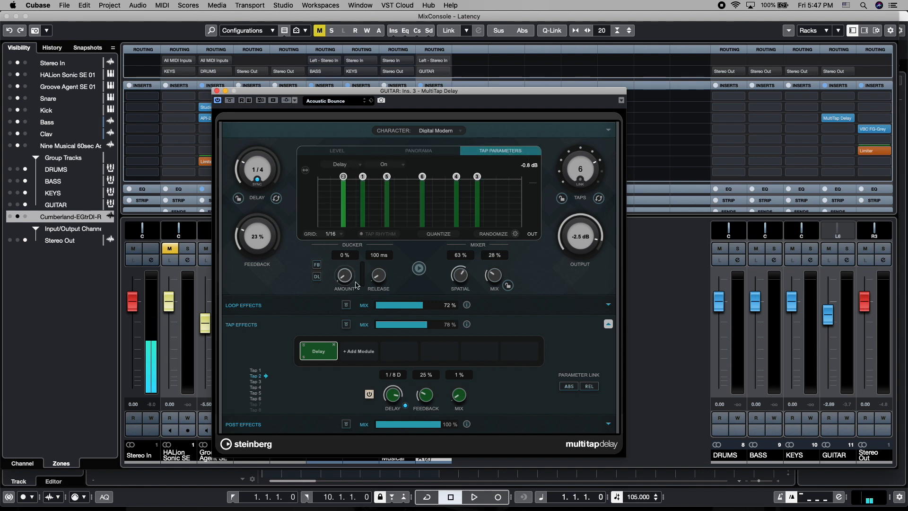
- Show the Delay module's Feedback parameter in the tap display and toggle the Link option for Taps
{"action": "left_click", "coordinate": [254, 370]}
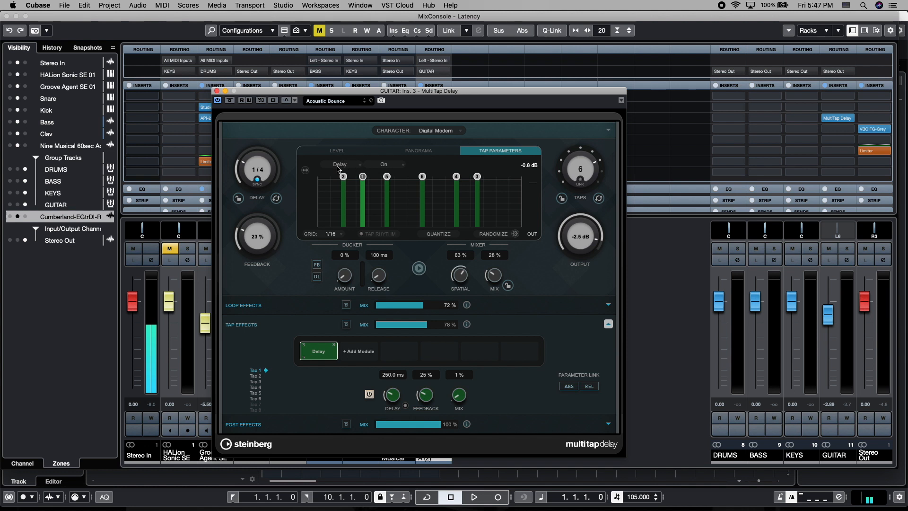
{"action": "left_click", "coordinate": [406, 165]}
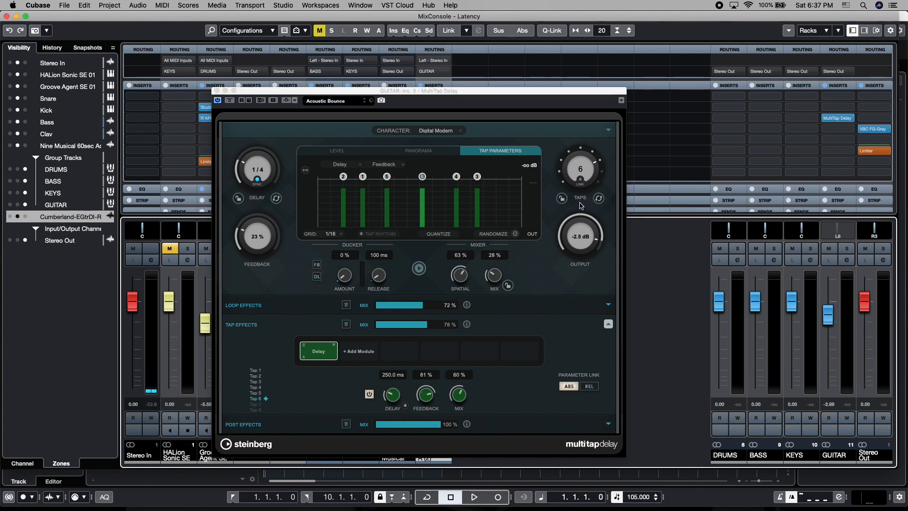
{"action": "left_click", "coordinate": [582, 206]}
{"action": "left_click", "coordinate": [580, 180]}
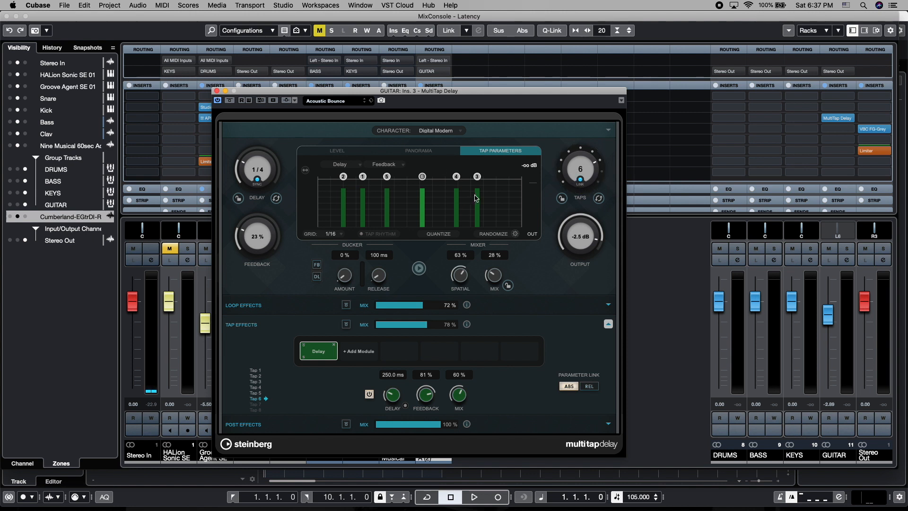
- Set different Feedback amounts for taps 3, 6 (33 %) and 5 (46 %), and adjust tap 4 with relative parameter linking
{"action": "mouse_move", "coordinate": [479, 195]}
{"action": "left_mouse_down"}
{"action": "mouse_move", "coordinate": [480, 211]}
{"action": "mouse_move", "coordinate": [478, 189]}
{"action": "left_mouse_up"}
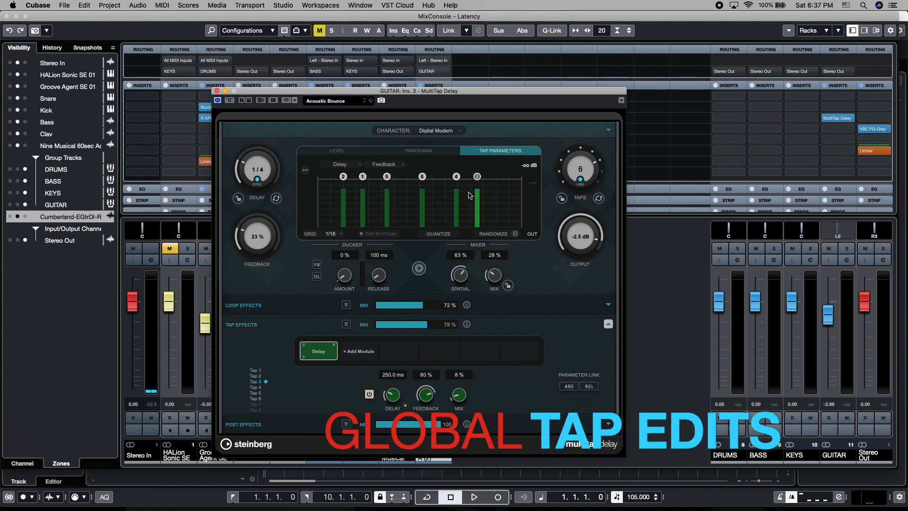
{"action": "mouse_move", "coordinate": [477, 194]}
{"action": "left_mouse_down"}
{"action": "mouse_move", "coordinate": [477, 203]}
{"action": "mouse_move", "coordinate": [458, 193]}
{"action": "left_mouse_up"}
{"action": "left_click", "coordinate": [423, 210]}
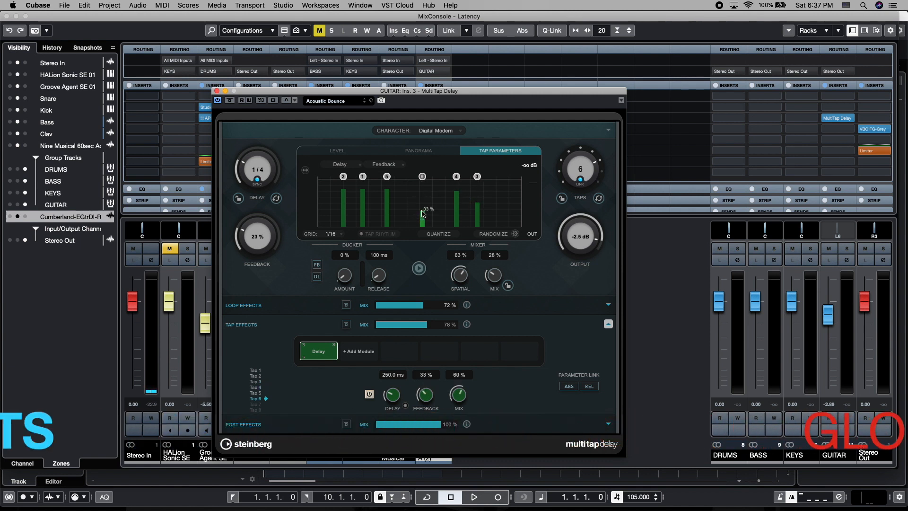
{"action": "left_click_drag", "start_coordinate": [382, 202], "coordinate": [386, 205]}
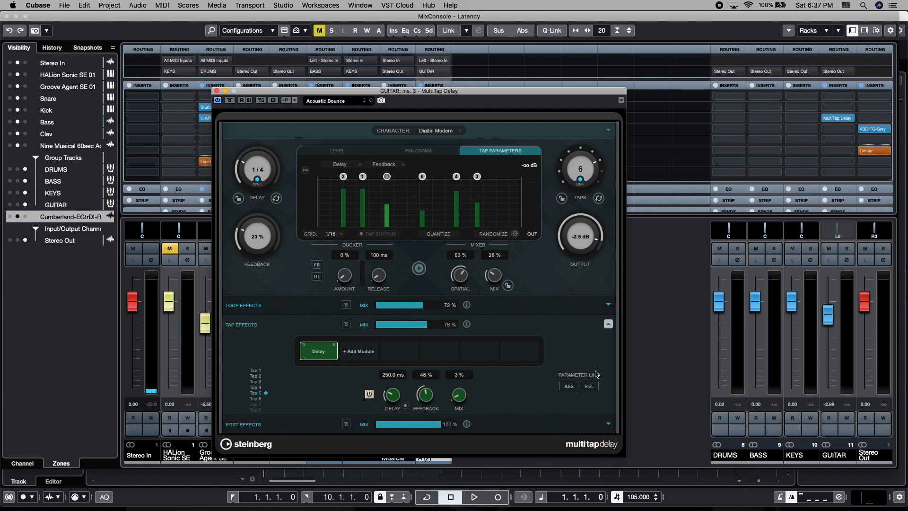
{"action": "left_click", "coordinate": [589, 386]}
{"action": "mouse_move", "coordinate": [456, 194]}
{"action": "left_mouse_down"}
{"action": "mouse_move", "coordinate": [456, 206]}
{"action": "mouse_move", "coordinate": [456, 195]}
{"action": "left_mouse_up"}
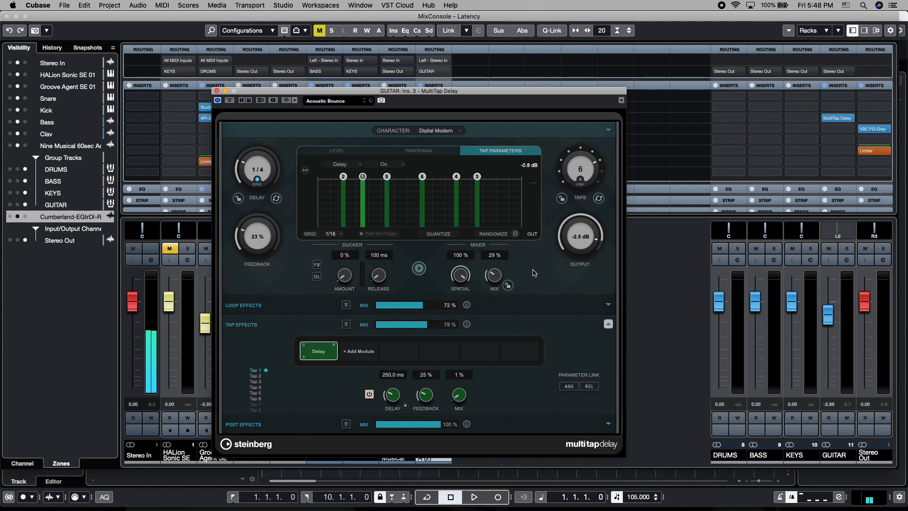
- Set the delay Mix to 25 % and lock the Mix, Delay and Taps settings against preset changes
{"action": "scroll", "coordinate": [505, 274], "scroll_direction": "down", "scroll_amount": 4}
{"action": "left_click", "coordinate": [507, 285]}
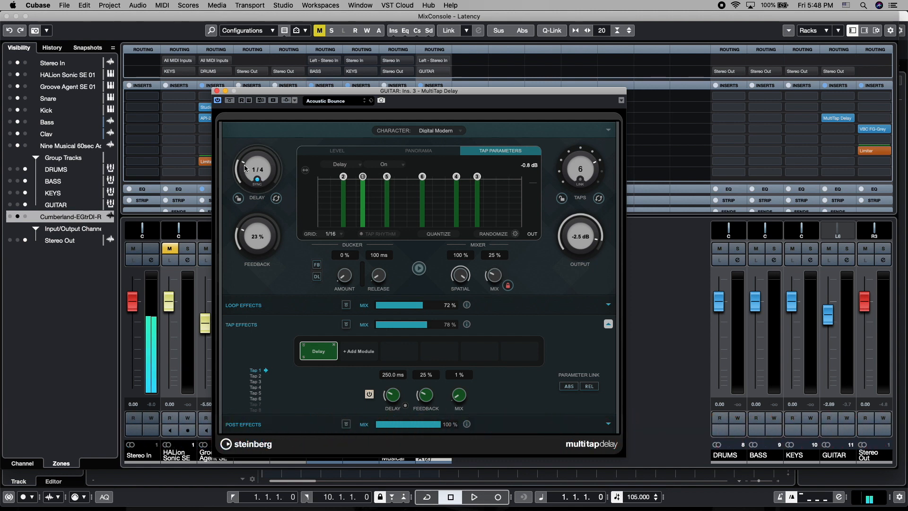
{"action": "left_click", "coordinate": [239, 199]}
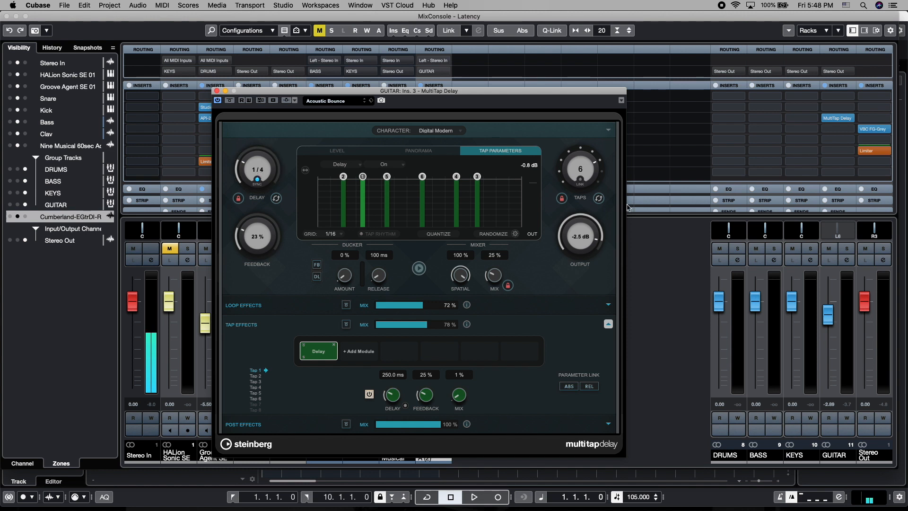
{"action": "left_click", "coordinate": [562, 200]}
- Load the Analog Stereo Echo preset and audition it on the project playback
{"action": "left_click", "coordinate": [371, 100]}
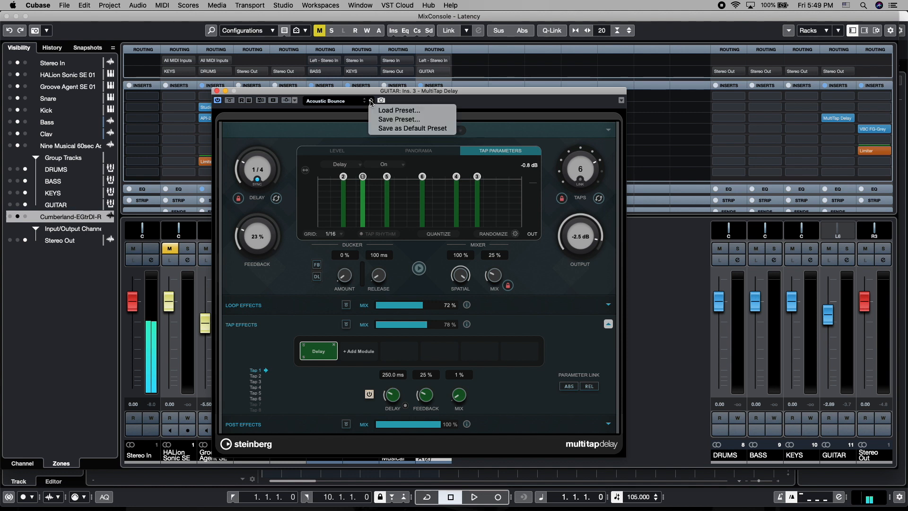
{"action": "left_click", "coordinate": [398, 112]}
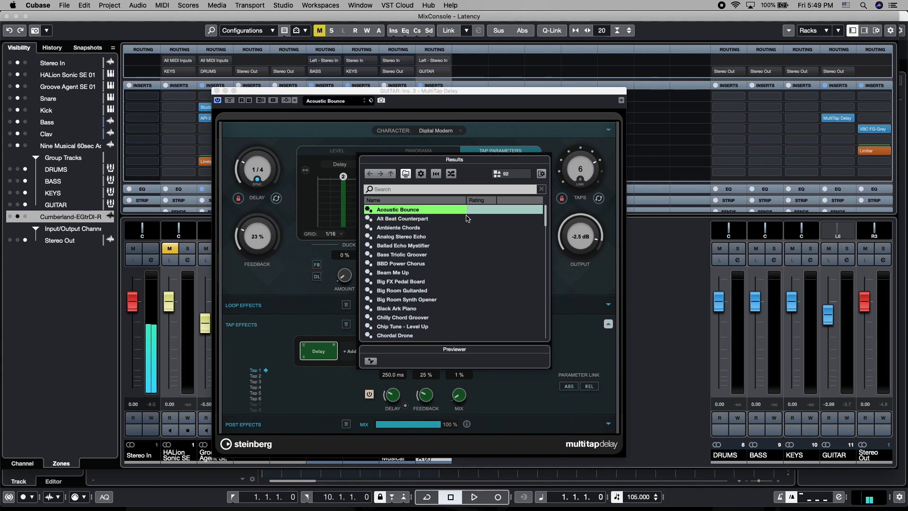
{"action": "double_click", "coordinate": [403, 238]}
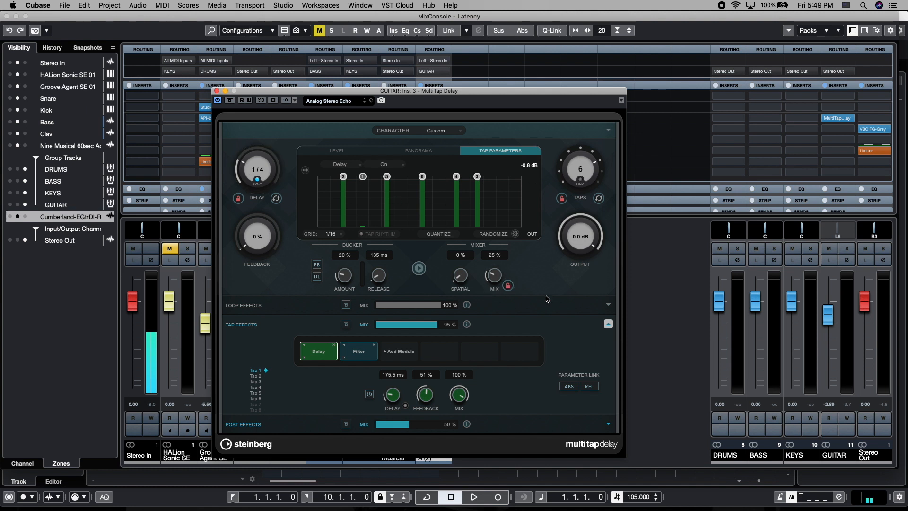
{"action": "key", "text": "space"}
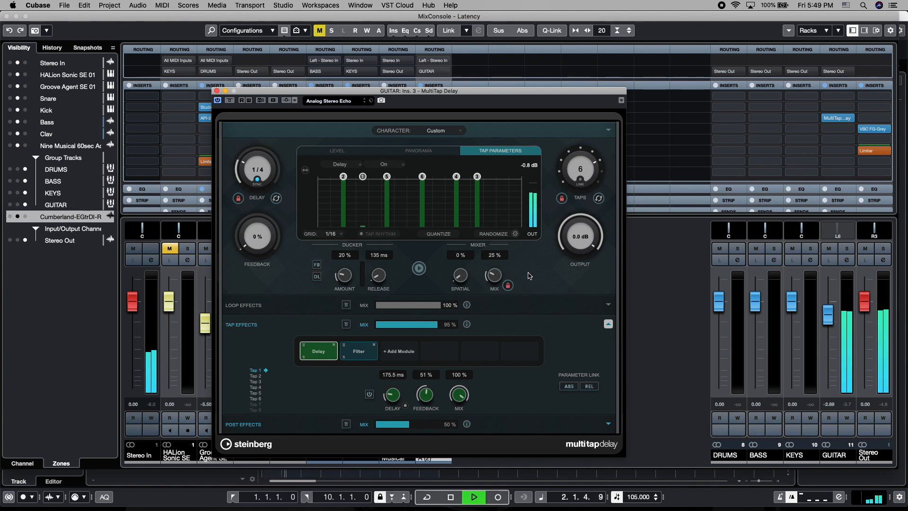
{"action": "key", "text": "space"}
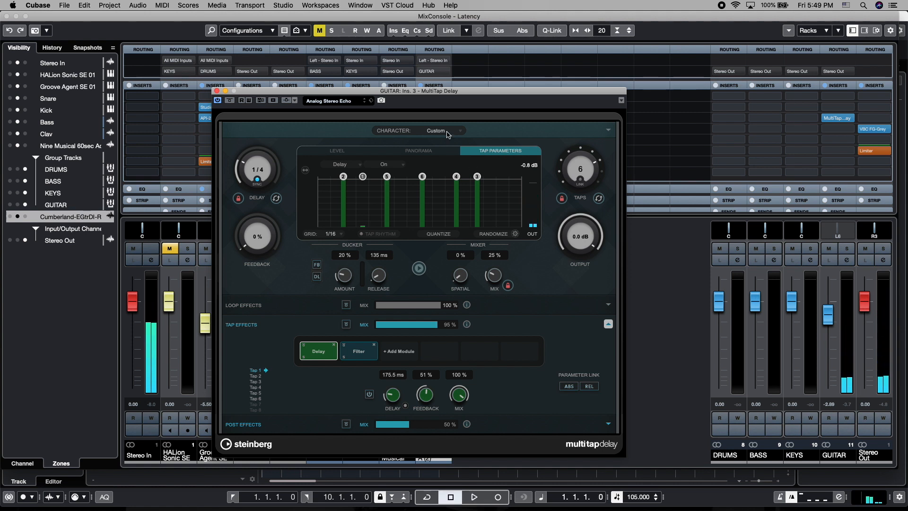
- Load the Bass Triolic Groover preset and audition it on the project playback
{"action": "left_click", "coordinate": [371, 101]}
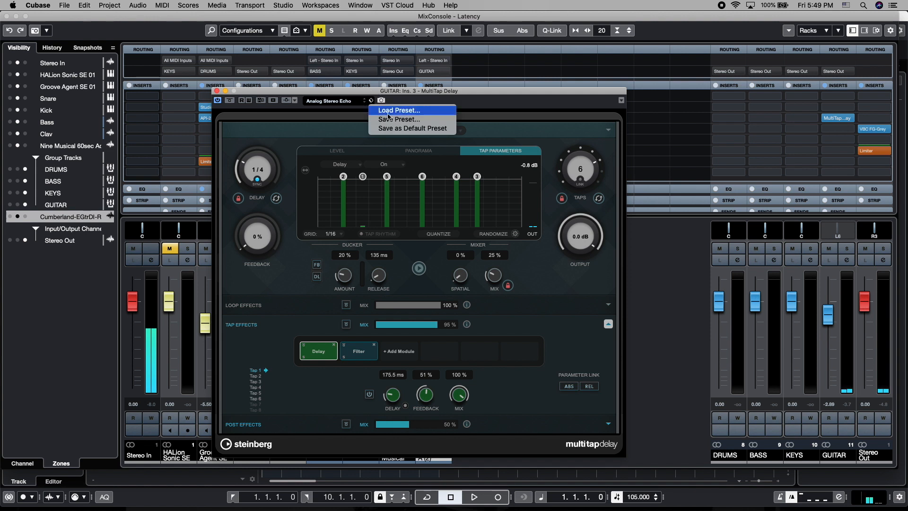
{"action": "left_click", "coordinate": [438, 209]}
{"action": "key", "text": "space"}
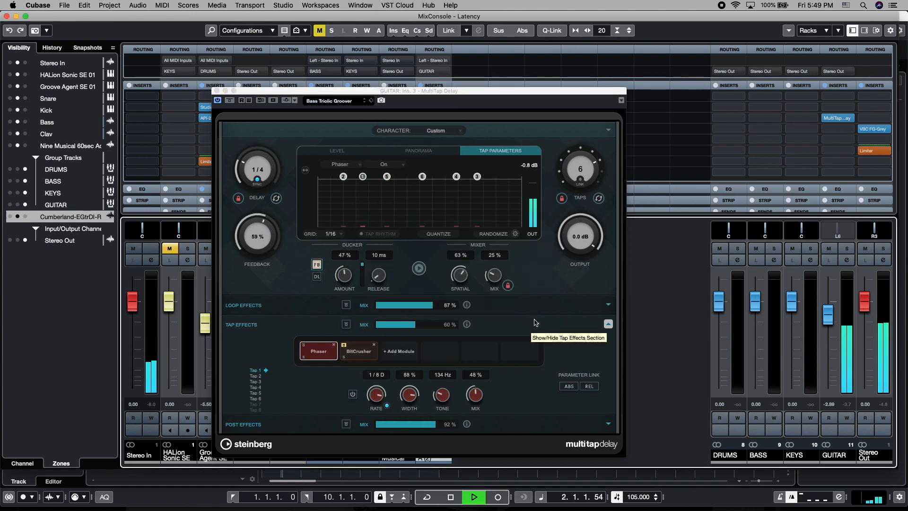
{"action": "key", "text": "space"}
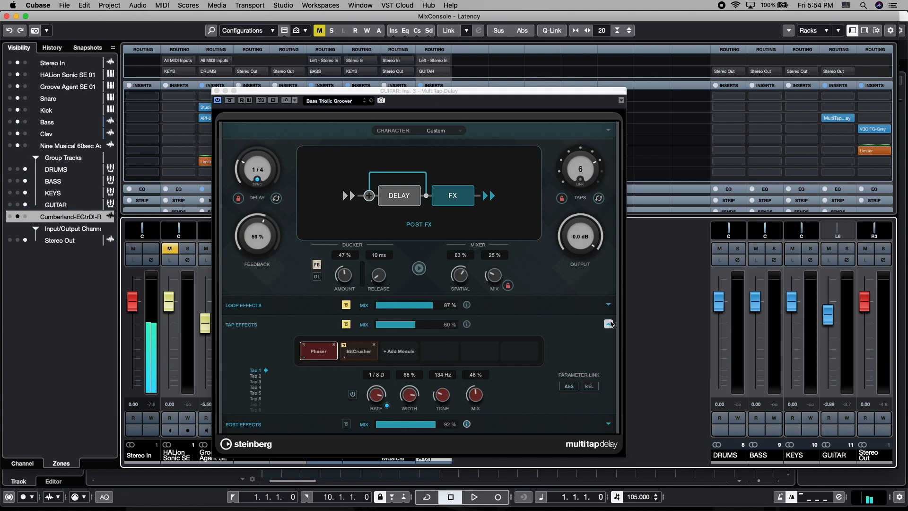
- Collapse the Tap Effects section, then expand Post Effects and look over the modules available to add
{"action": "left_click", "coordinate": [608, 324]}
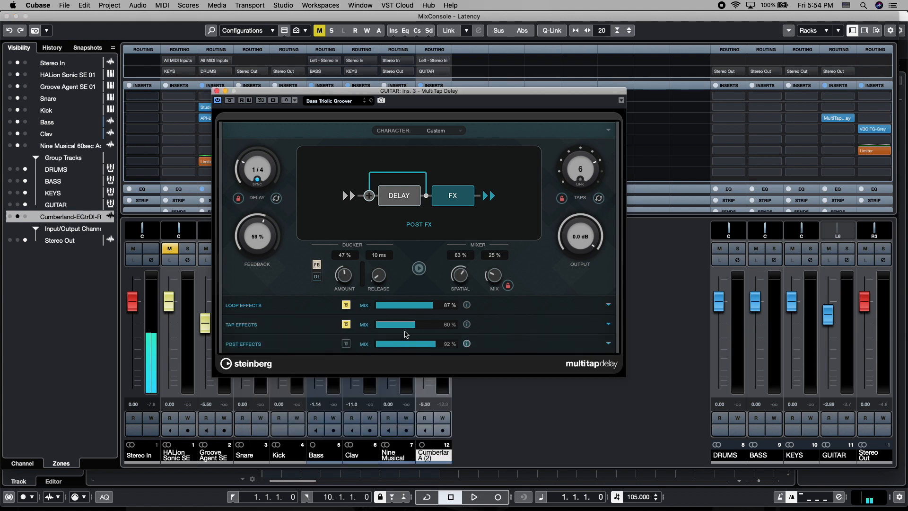
{"action": "left_click", "coordinate": [346, 325]}
{"action": "left_click", "coordinate": [345, 325]}
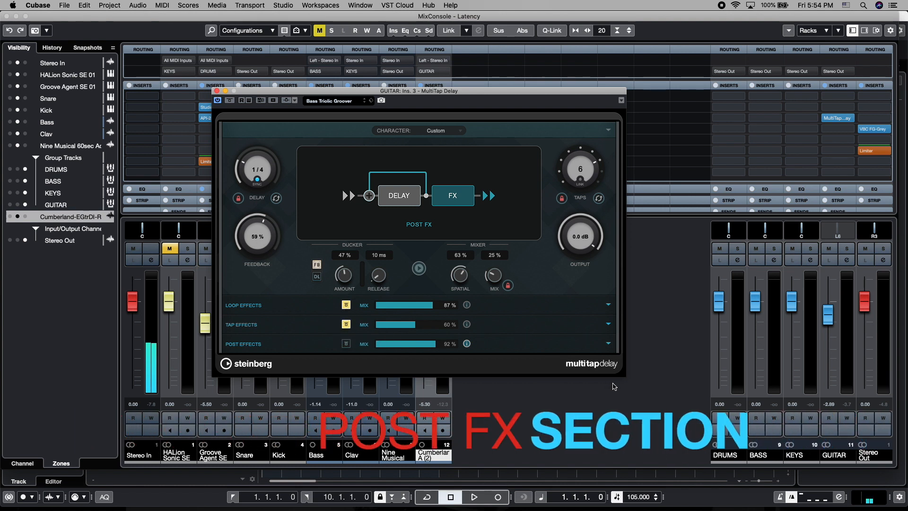
{"action": "left_click", "coordinate": [608, 344]}
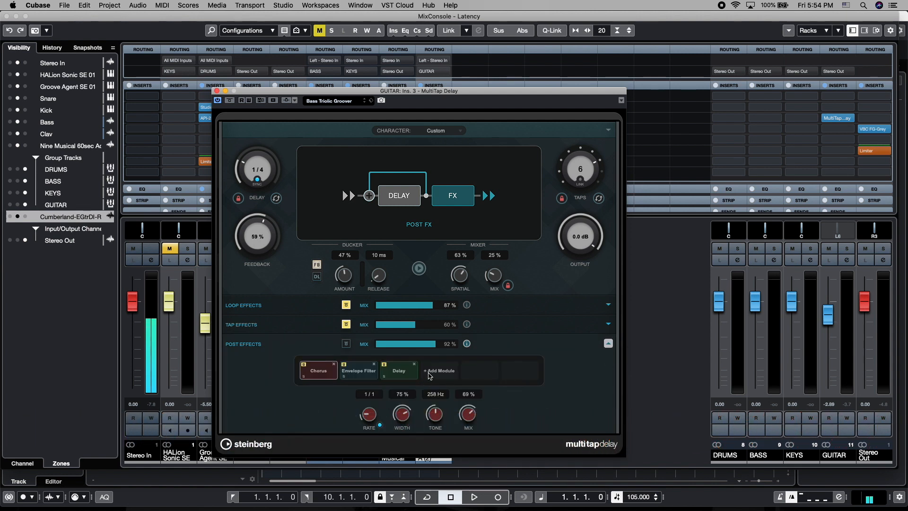
{"action": "left_click", "coordinate": [434, 372]}
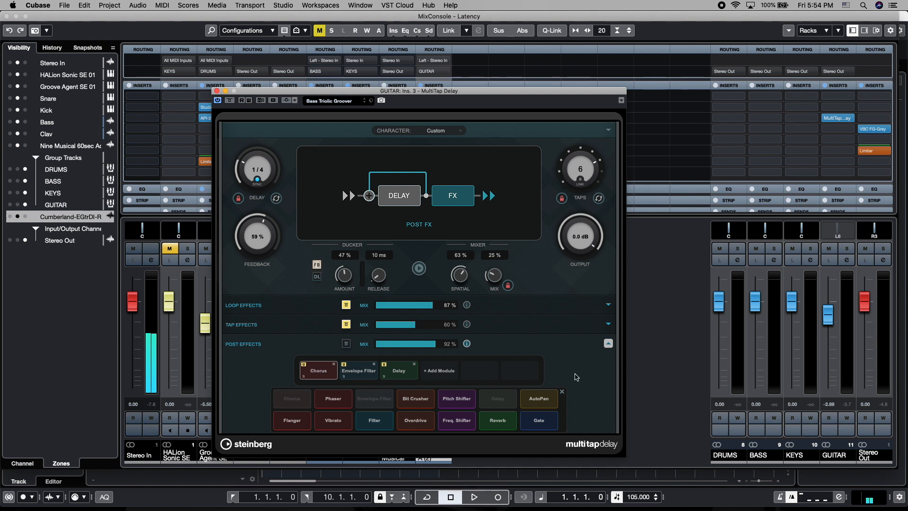
{"action": "left_click", "coordinate": [562, 392]}
- View the signal-flow diagrams of the Loop, Tap and Post Effects sections
{"action": "mouse_move", "coordinate": [467, 306]}
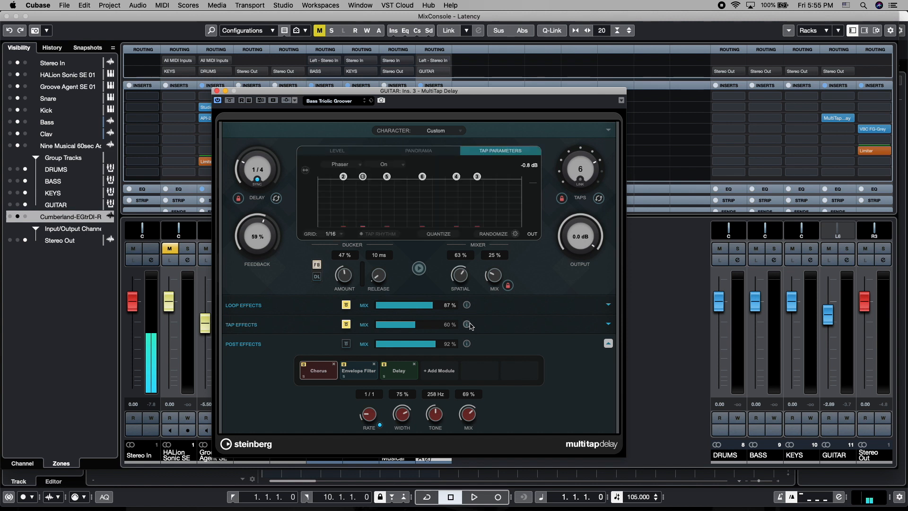
{"action": "mouse_move", "coordinate": [466, 325]}
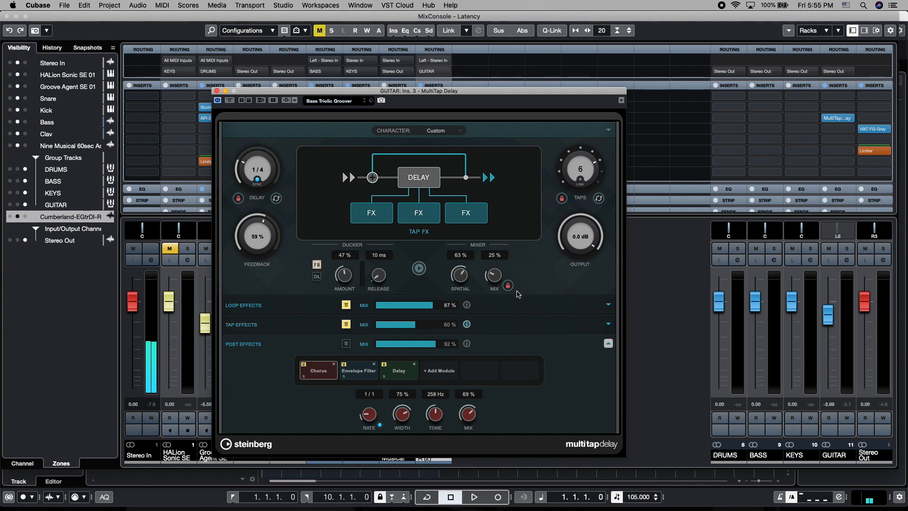
{"action": "left_click", "coordinate": [467, 324]}
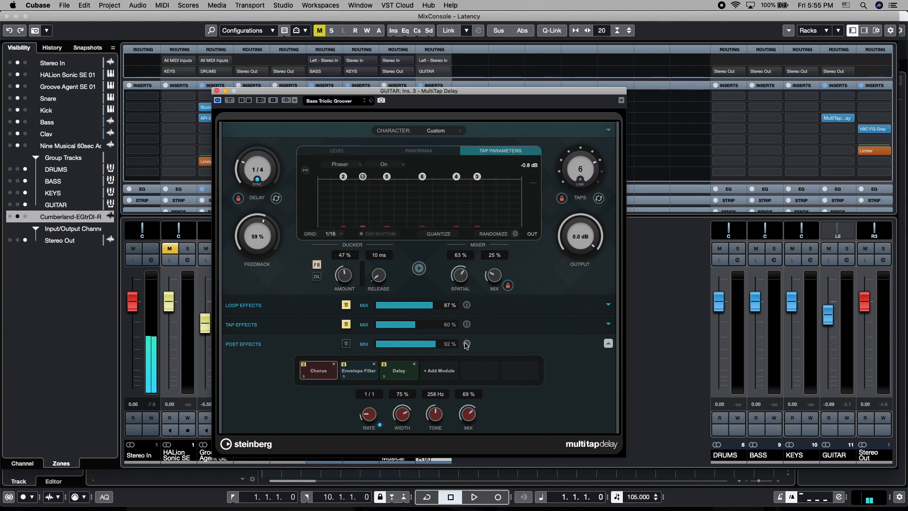
{"action": "left_click", "coordinate": [467, 344]}
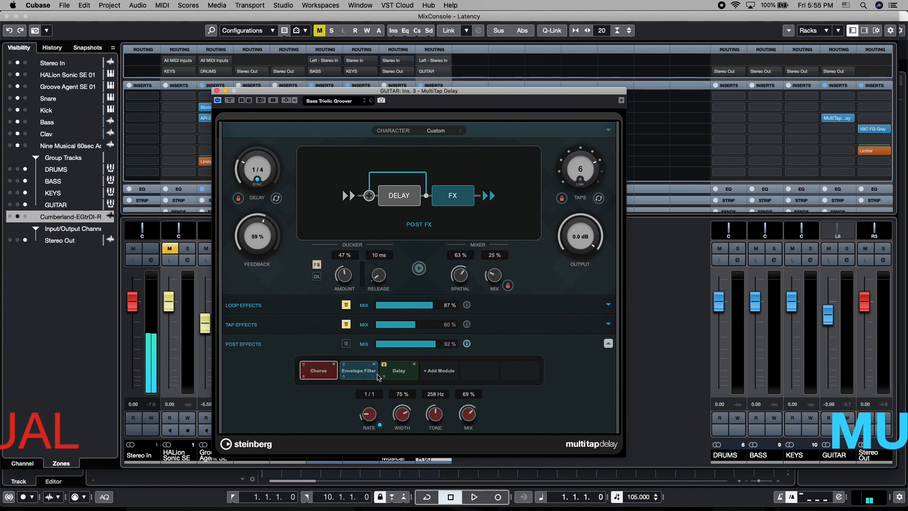
- Audition the Delay post effect with the Chorus and Envelope Filter modules muted, and unmute the Envelope Filter
{"action": "left_click", "coordinate": [385, 365]}
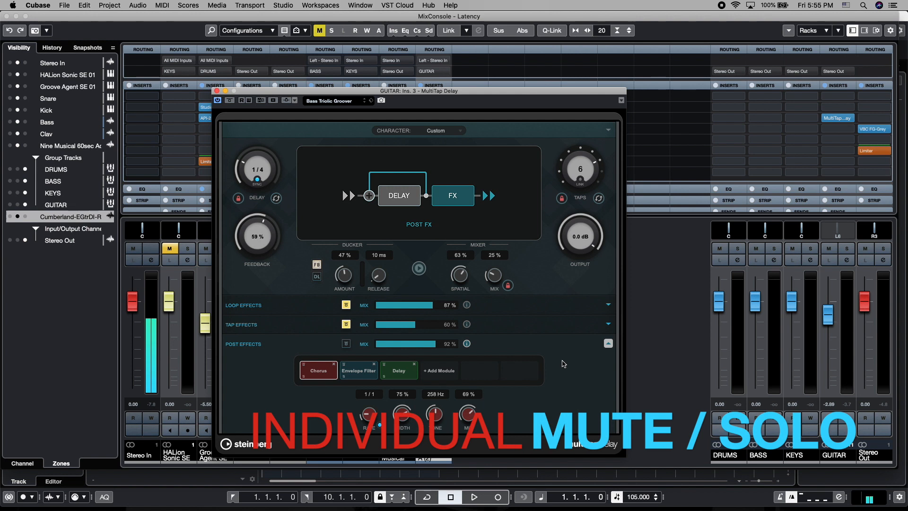
{"action": "left_click", "coordinate": [384, 364]}
{"action": "left_click", "coordinate": [384, 365]}
{"action": "left_click", "coordinate": [343, 364]}
{"action": "left_click", "coordinate": [304, 365]}
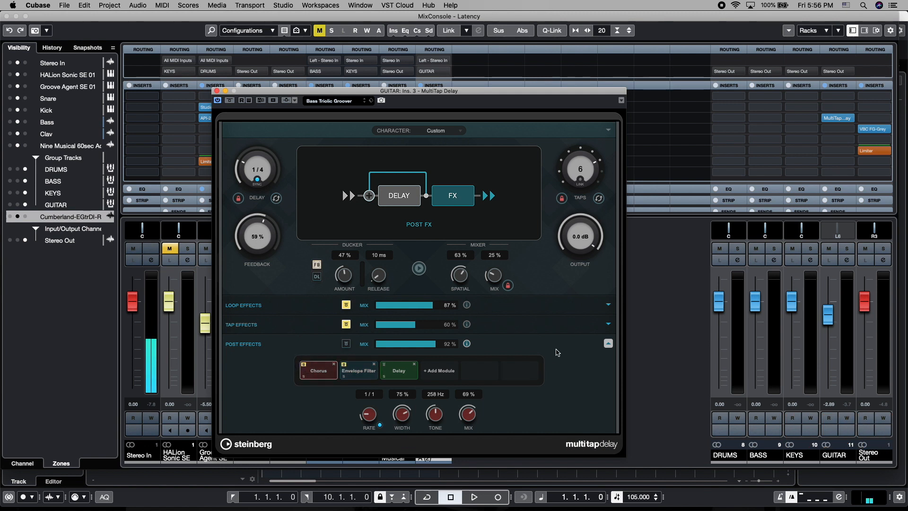
{"action": "key", "text": "space"}
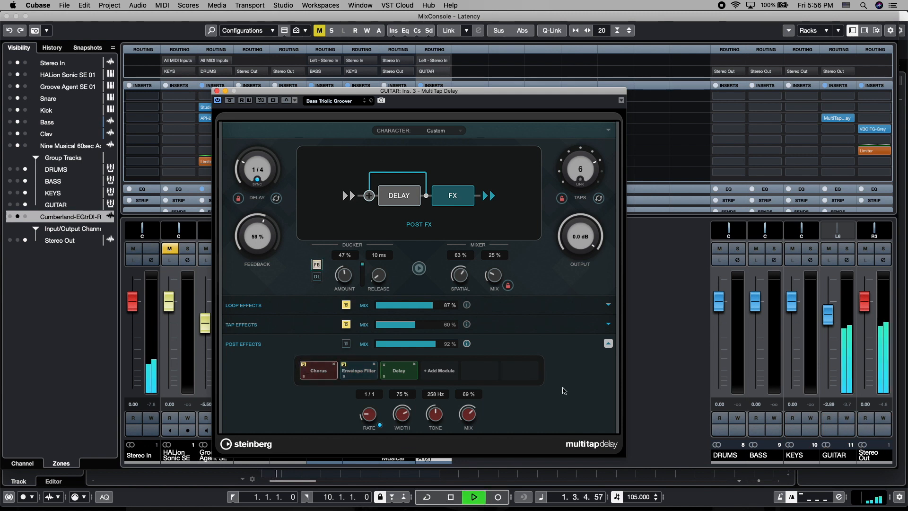
{"action": "key", "text": "space"}
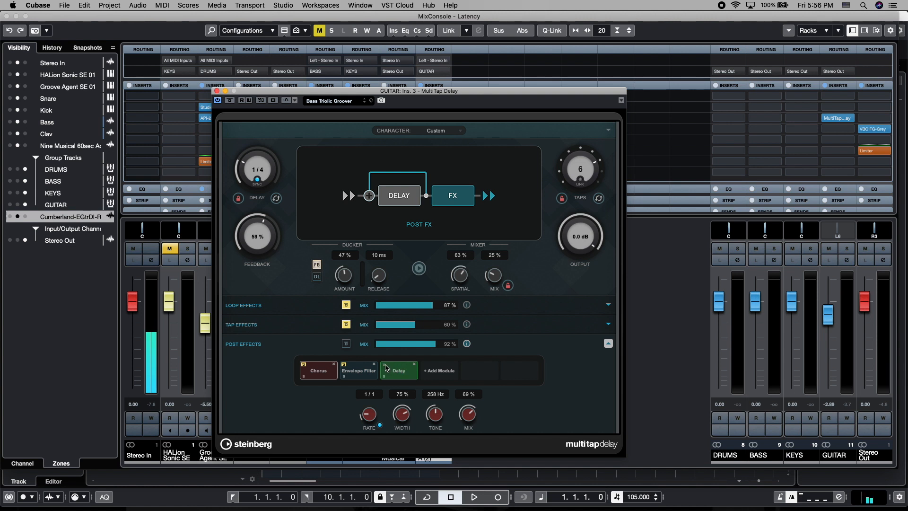
{"action": "left_click", "coordinate": [344, 365]}
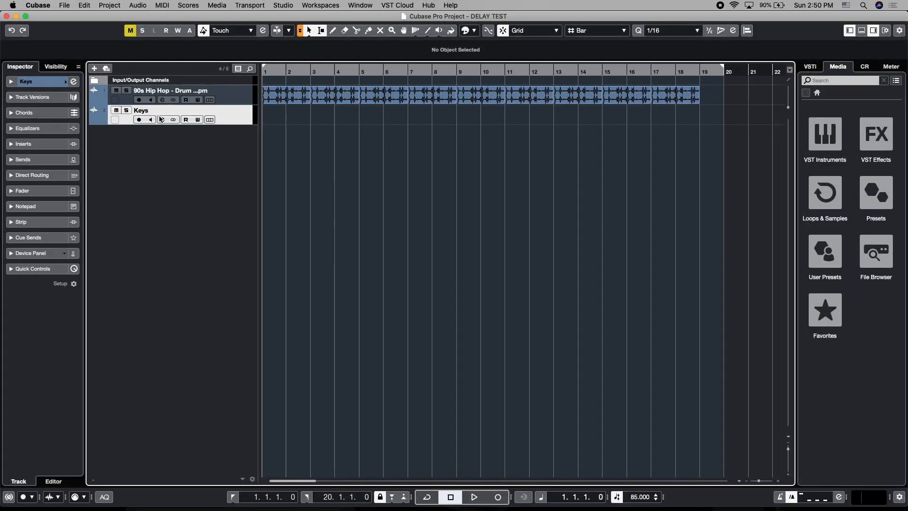
- Select Stereo In as the Keys track's input in its channel settings and record-enable the track
{"action": "left_click", "coordinate": [162, 120]}
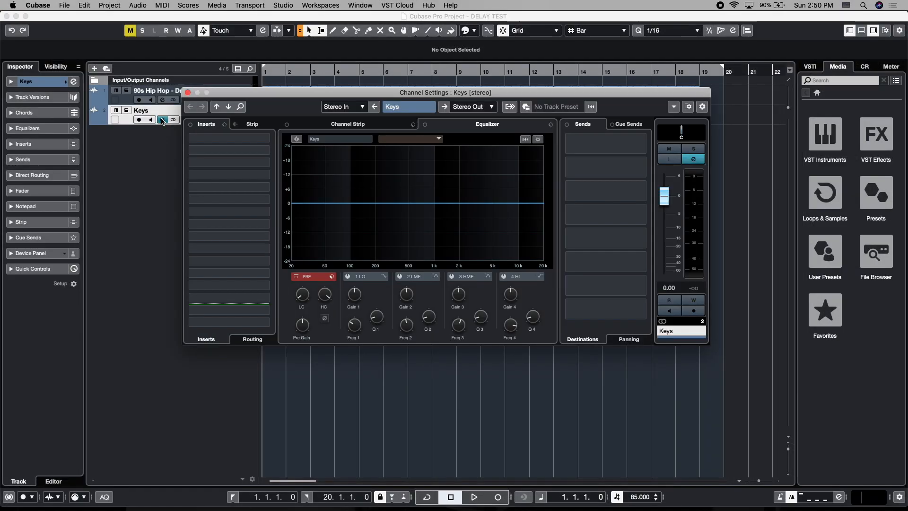
{"action": "left_click", "coordinate": [362, 107]}
{"action": "left_click", "coordinate": [351, 156]}
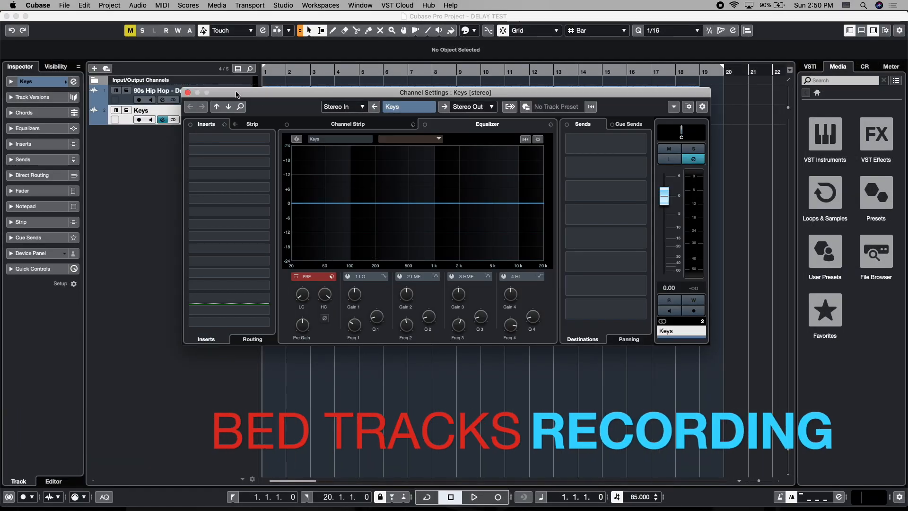
{"action": "left_click", "coordinate": [188, 92]}
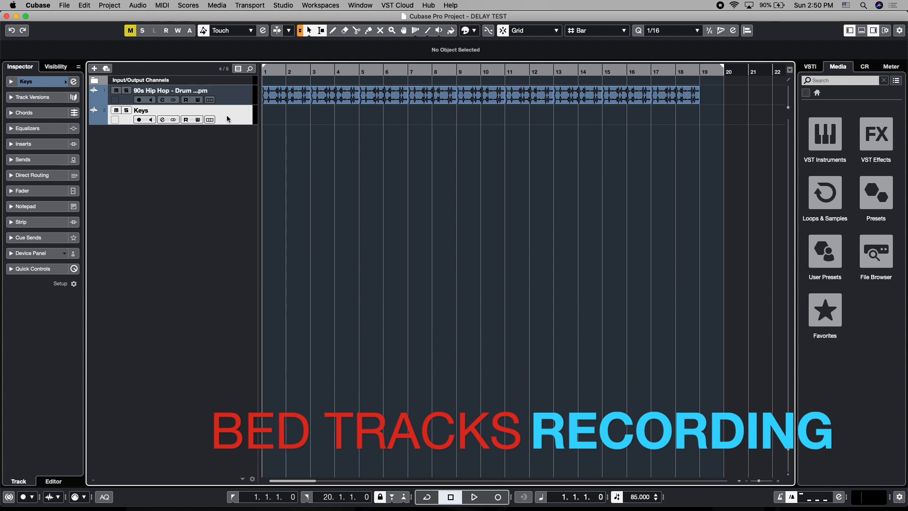
{"action": "left_click", "coordinate": [139, 120]}
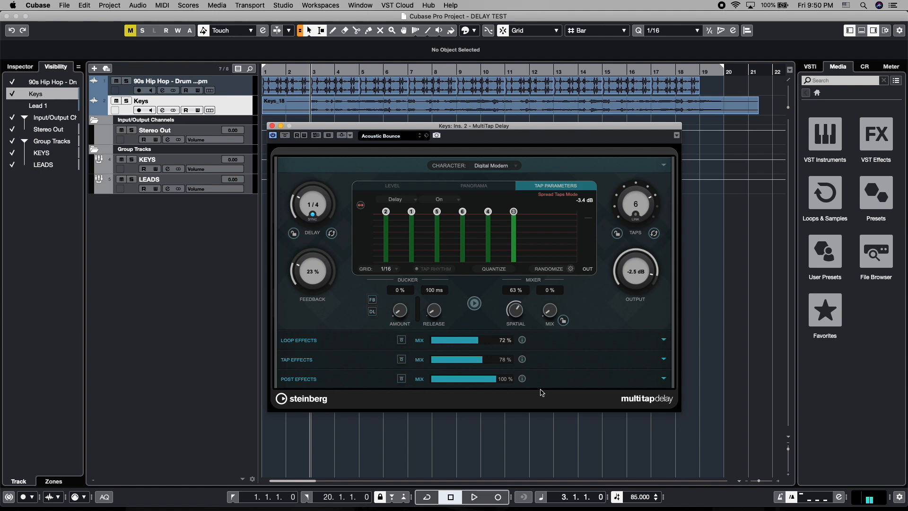
- Audition the keys with the Acoustic Bounce preset, and load the E-Piano Enhancer preset in the MultiTap Delay
{"action": "key", "text": "space"}
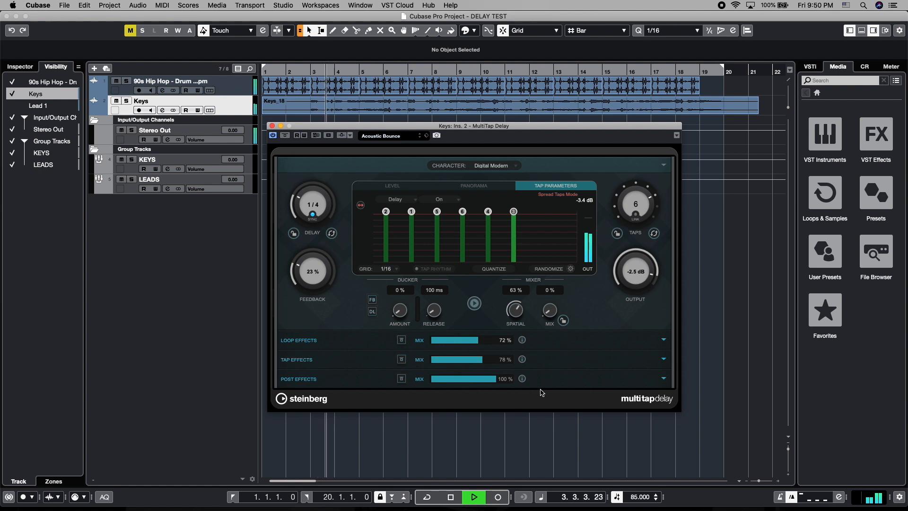
{"action": "key", "text": "space"}
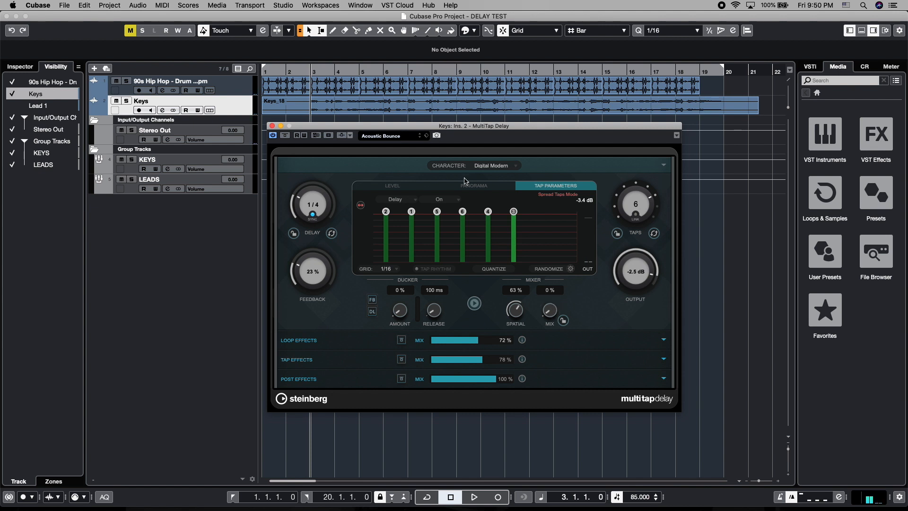
{"action": "left_click", "coordinate": [427, 137]}
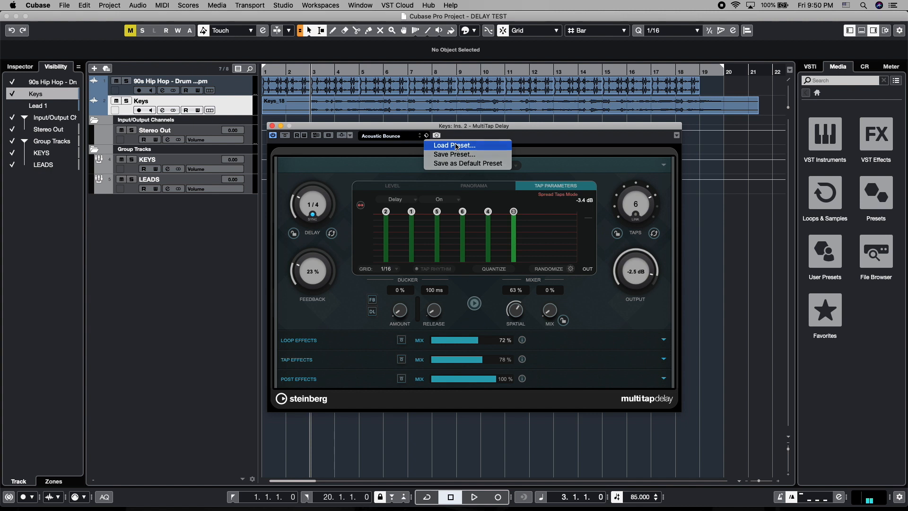
{"action": "left_click", "coordinate": [455, 146]}
{"action": "left_click_drag", "start_coordinate": [546, 226], "coordinate": [544, 249]}
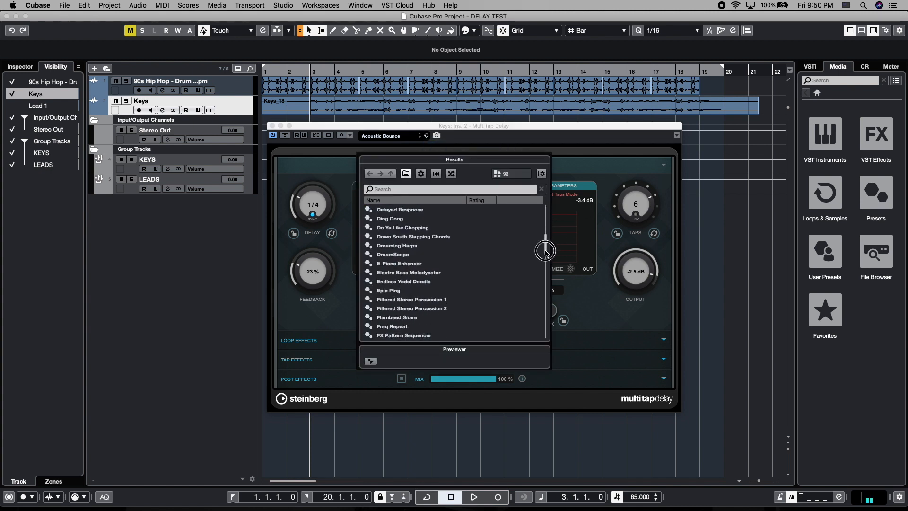
{"action": "double_click", "coordinate": [400, 264]}
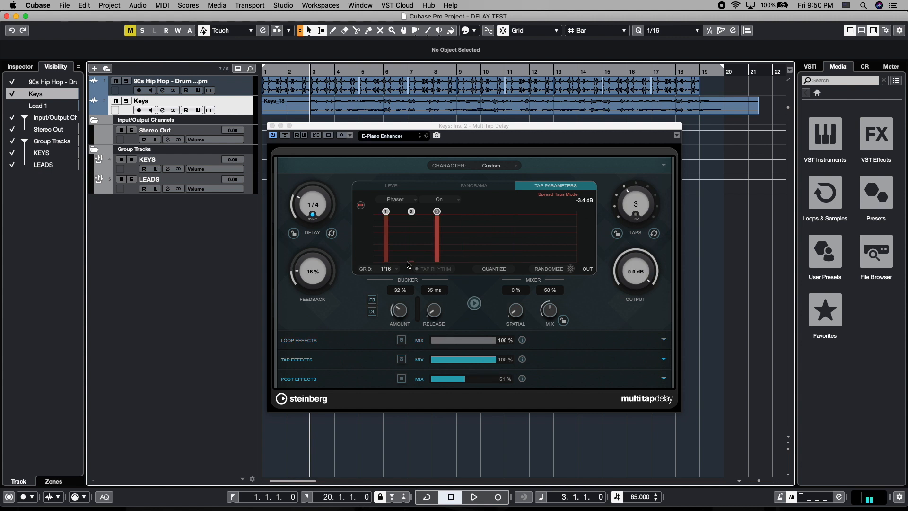
- Audition the delay's taps with the built-in test sound, comparing the tap display with Spread Taps mode on and off
{"action": "left_click", "coordinate": [360, 207]}
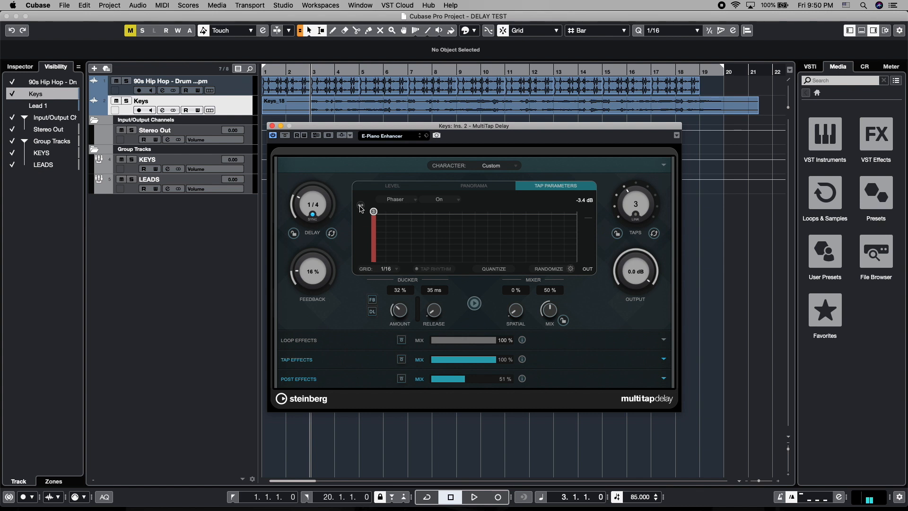
{"action": "left_click", "coordinate": [474, 304]}
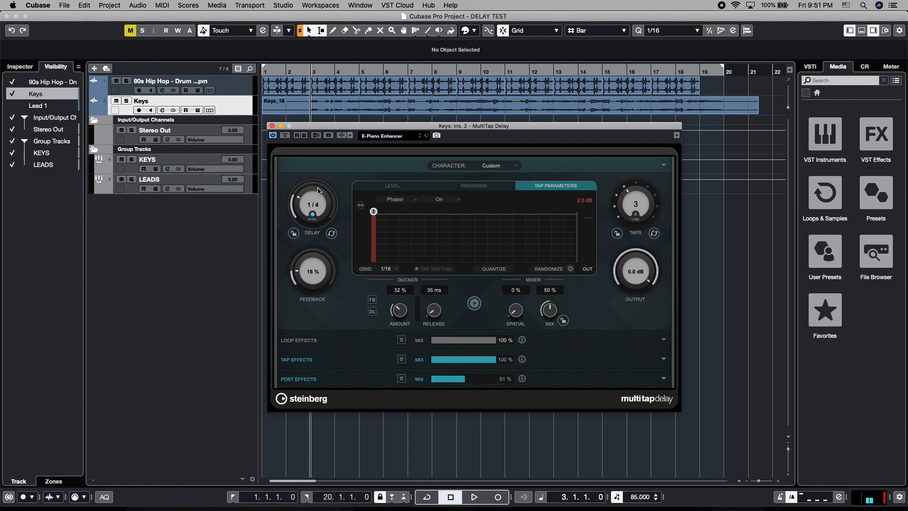
{"action": "left_click", "coordinate": [475, 303]}
{"action": "left_click", "coordinate": [361, 206]}
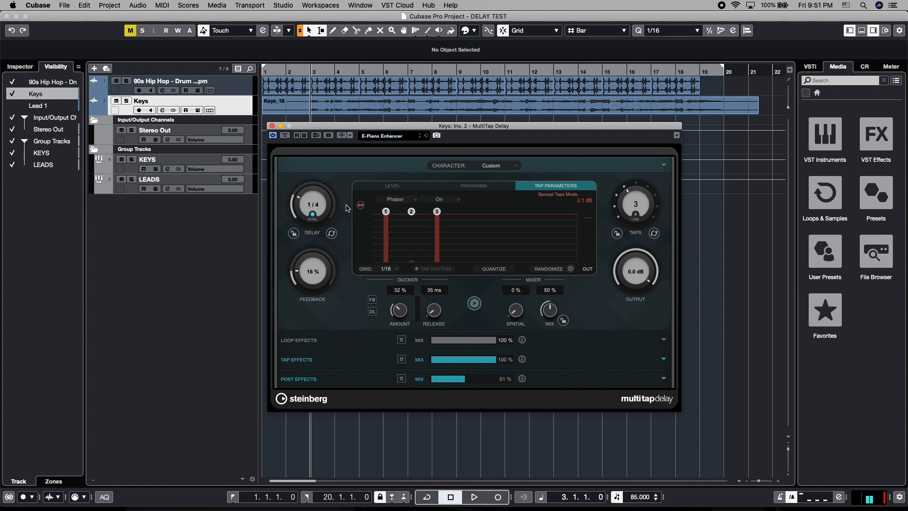
{"action": "left_click", "coordinate": [360, 207]}
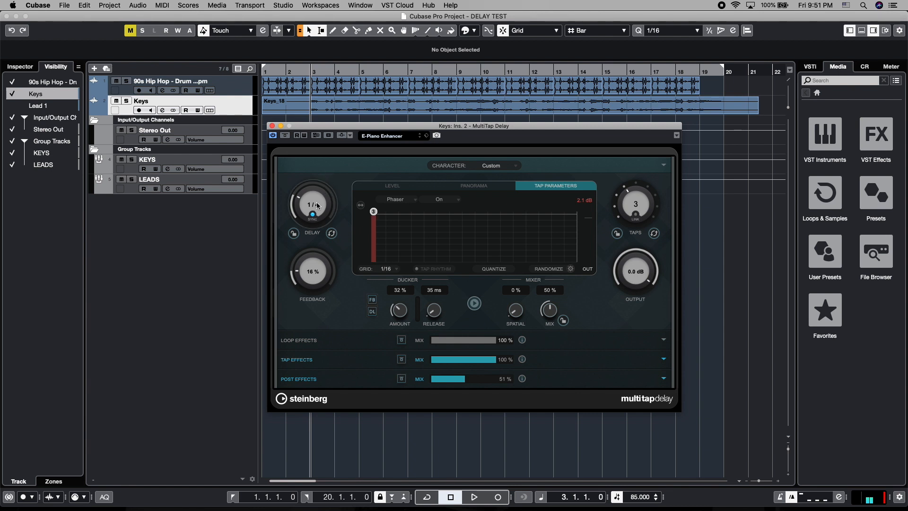
{"action": "left_click", "coordinate": [474, 303]}
- Expand Tap Effects and examine the individual taps' Phaser settings, panorama and levels, spreading the taps while viewing them
{"action": "left_click", "coordinate": [663, 360]}
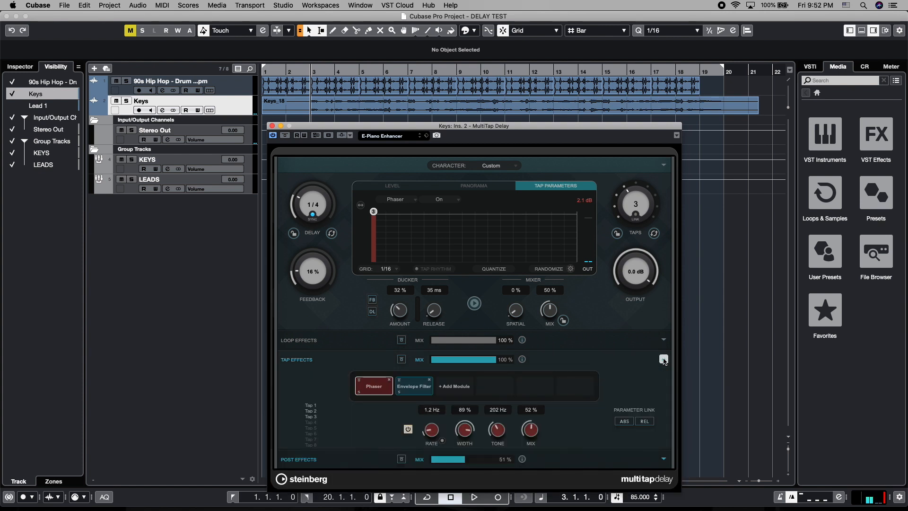
{"action": "left_click", "coordinate": [307, 411]}
{"action": "left_click", "coordinate": [311, 416]}
{"action": "left_click", "coordinate": [481, 190]}
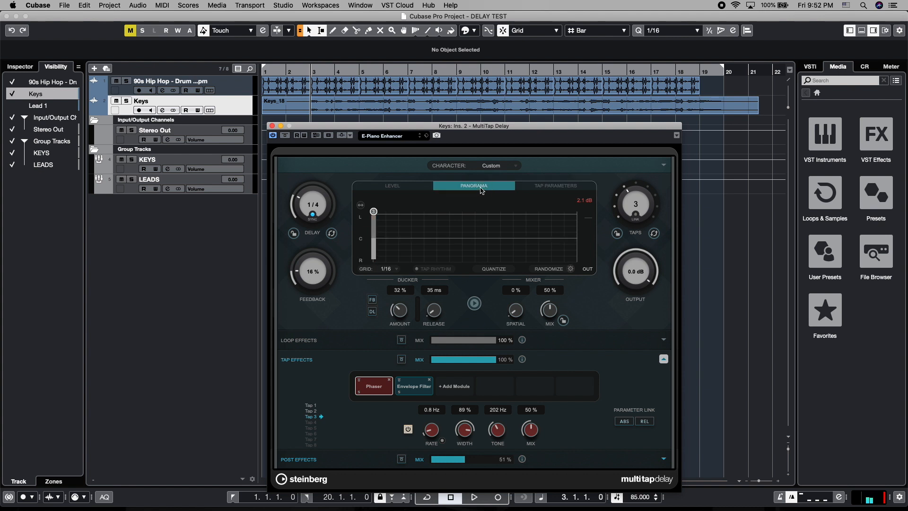
{"action": "left_click", "coordinate": [361, 207]}
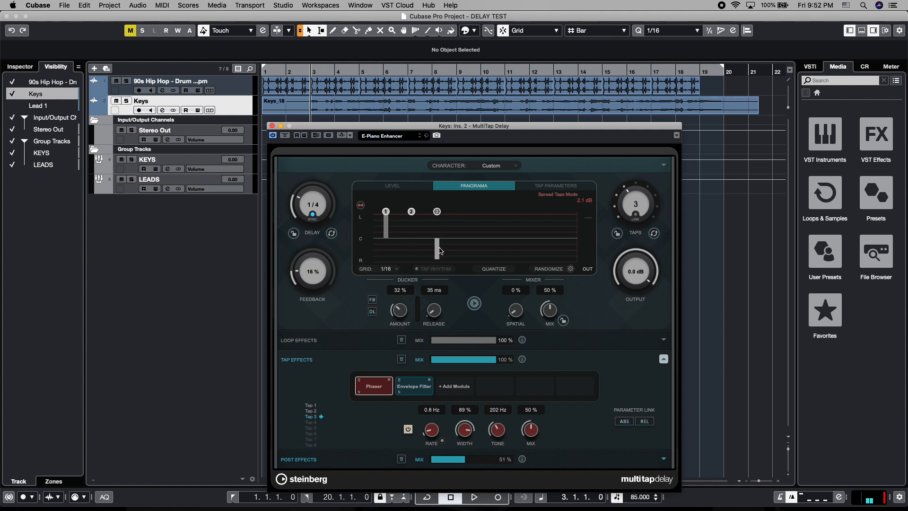
{"action": "left_click", "coordinate": [398, 188]}
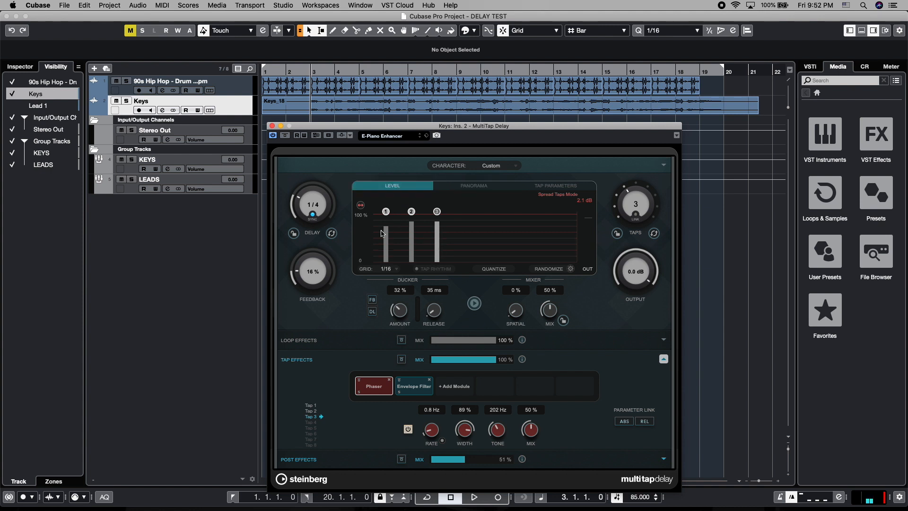
{"action": "left_click", "coordinate": [362, 206]}
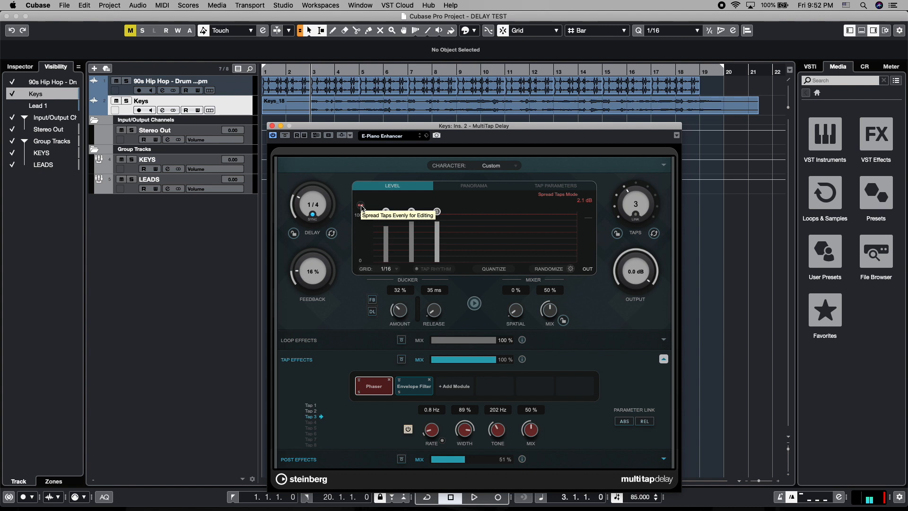
- Collapse Tap Effects, look over the Post Effects modules, and play back the keys through the E-Piano Enhancer preset
{"action": "left_click", "coordinate": [663, 359]}
{"action": "left_click", "coordinate": [664, 378]}
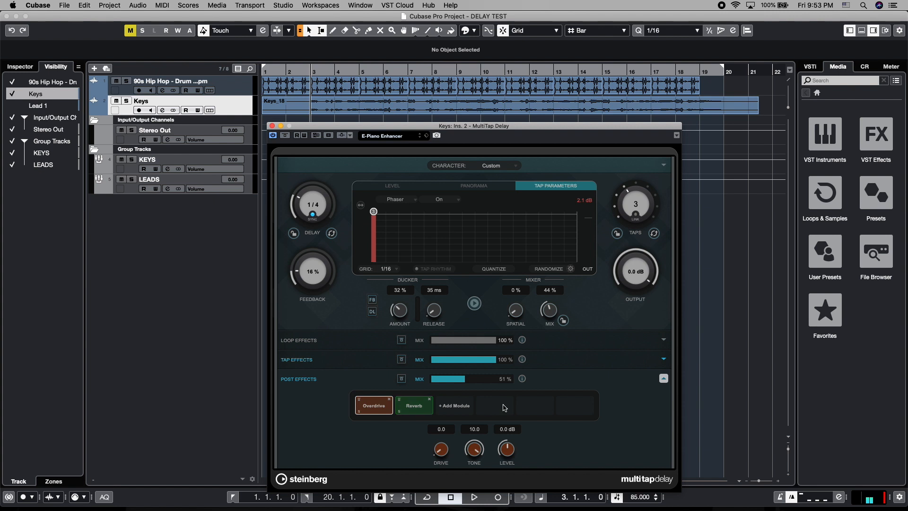
{"action": "left_click", "coordinate": [664, 379]}
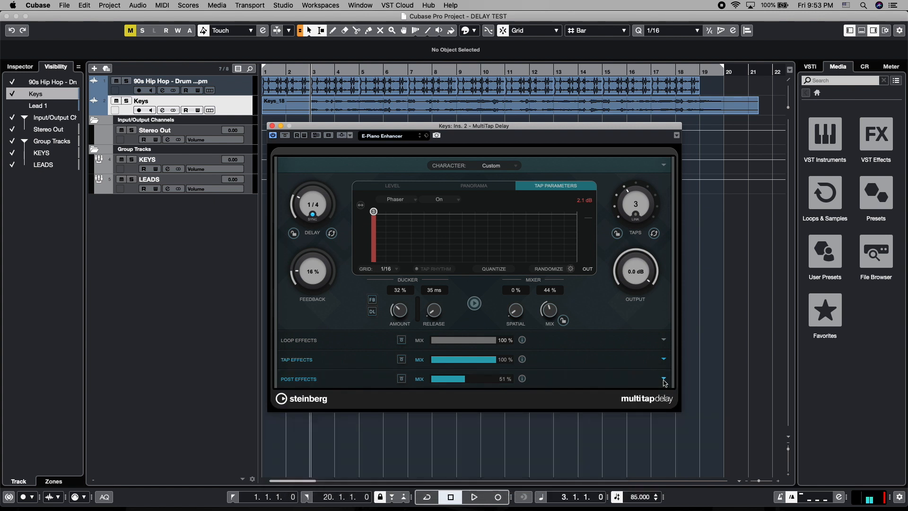
{"action": "key", "text": "space"}
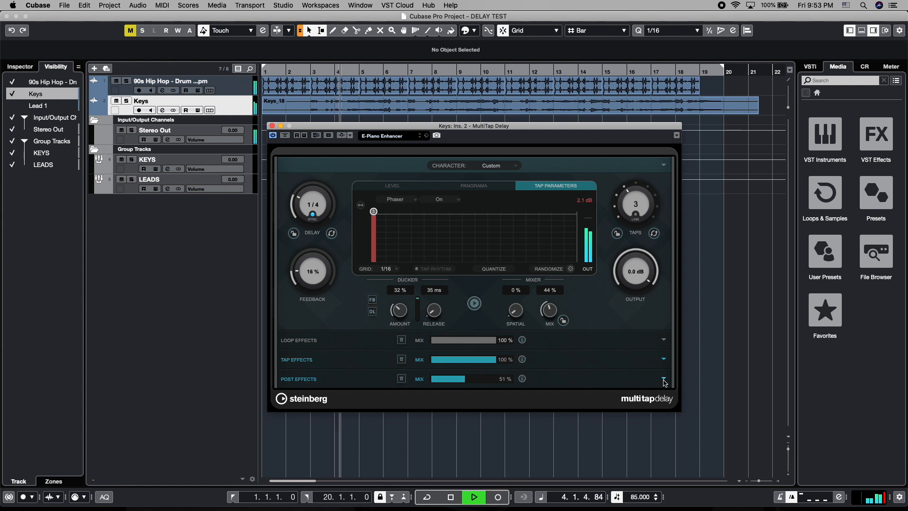
{"action": "key", "text": "space"}
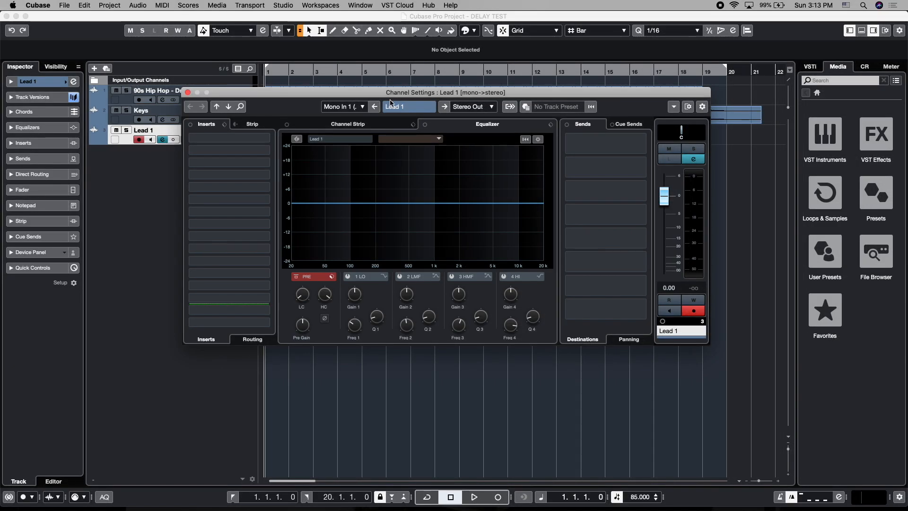
- Keep Mono In 1 (Analogue 1) as the Lead 1 track's input, close its channel settings and start recording the lead
{"action": "left_click", "coordinate": [363, 108]}
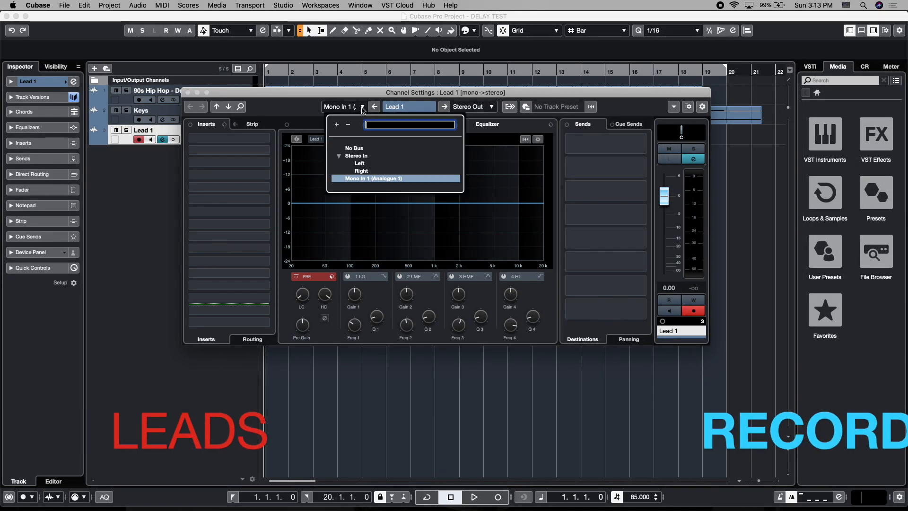
{"action": "left_click", "coordinate": [363, 109]}
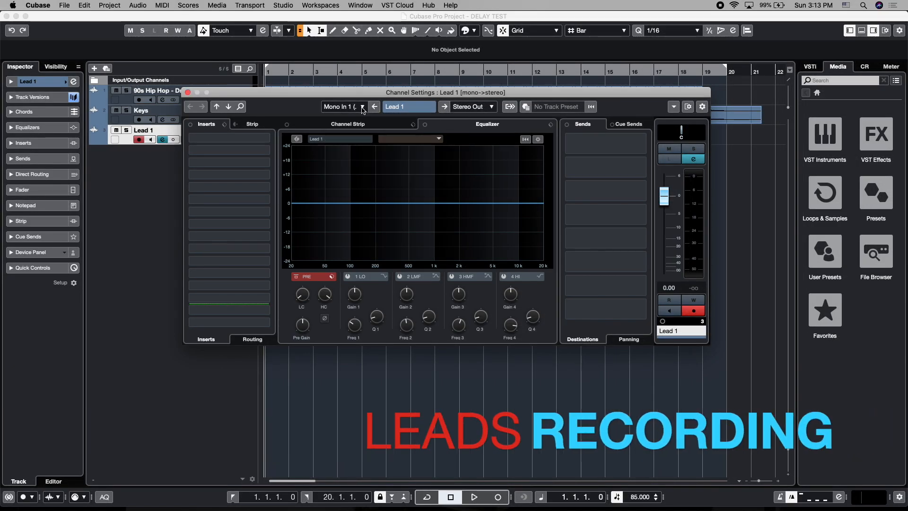
{"action": "left_click", "coordinate": [187, 93]}
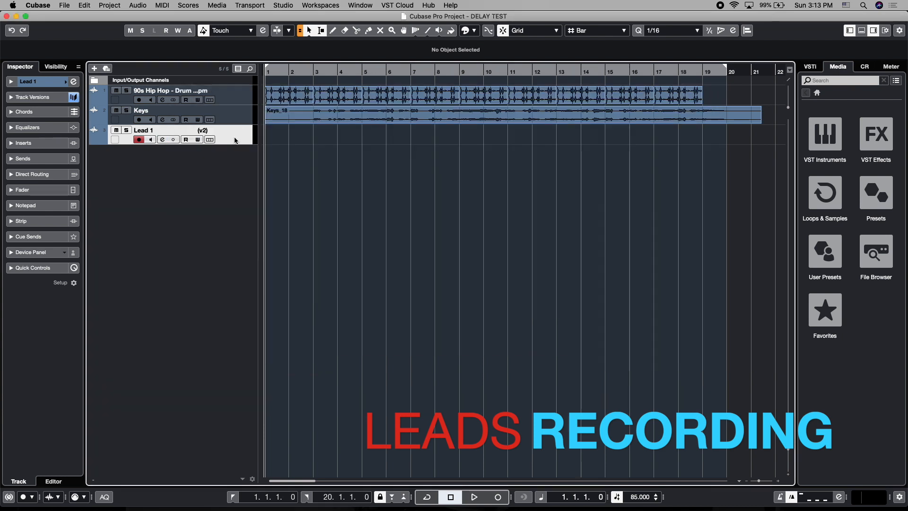
{"action": "key", "text": "KP_Multiply"}
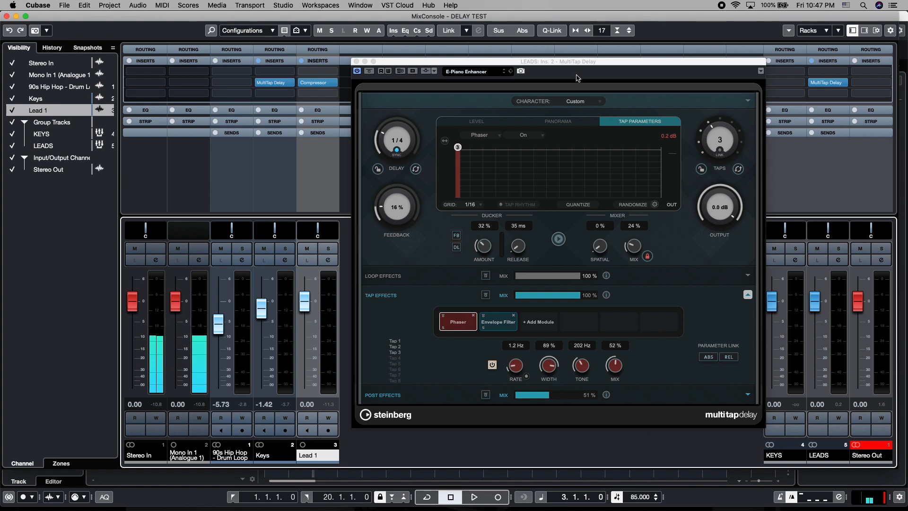
- Load the Complex Tremolo preset in the LEADS group's MultiTap Delay and set its delay time to 1/2
{"action": "left_click", "coordinate": [510, 72]}
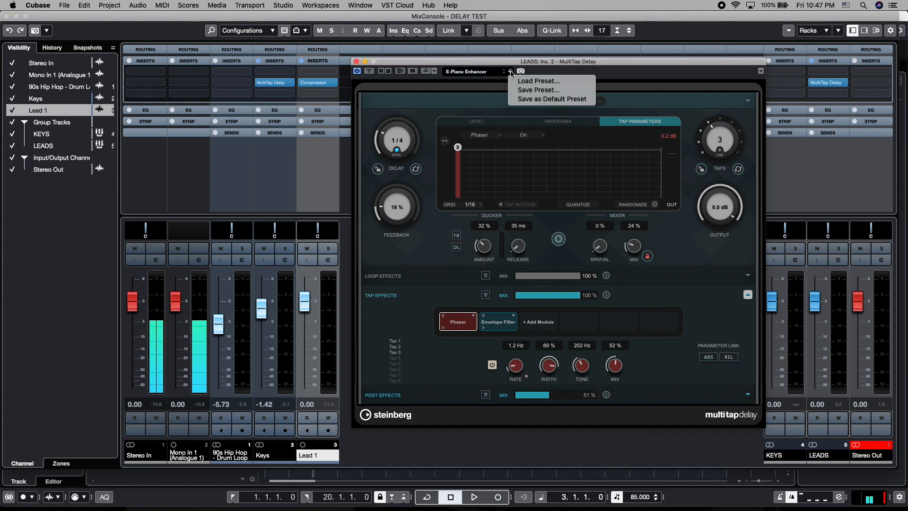
{"action": "left_click", "coordinate": [533, 80]}
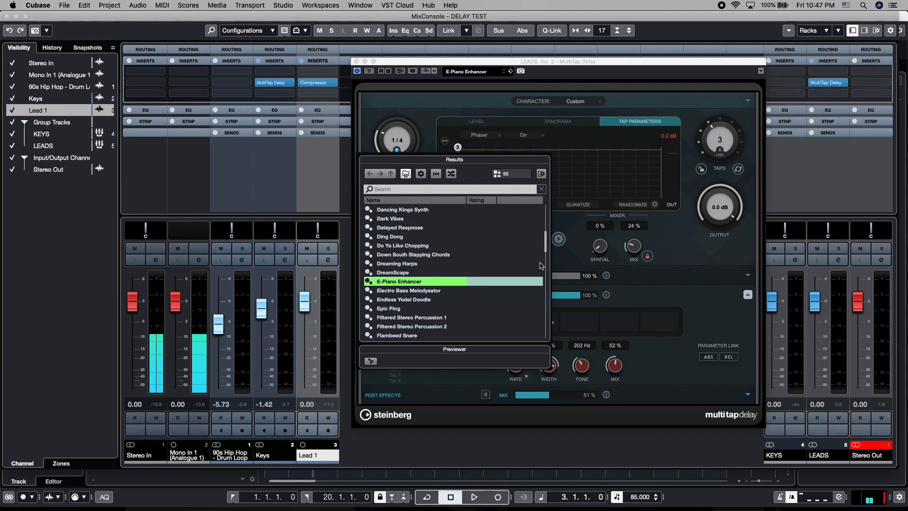
{"action": "left_click", "coordinate": [545, 247]}
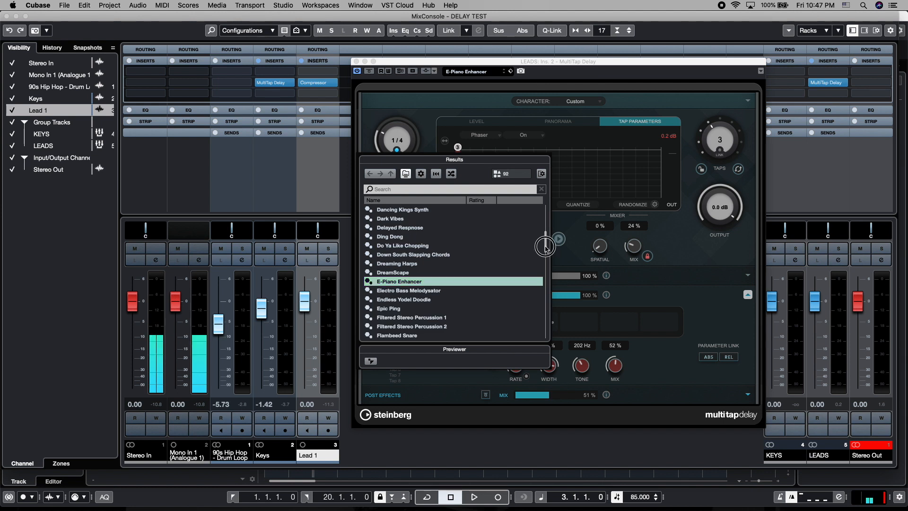
{"action": "left_click_drag", "start_coordinate": [545, 247], "coordinate": [546, 237]}
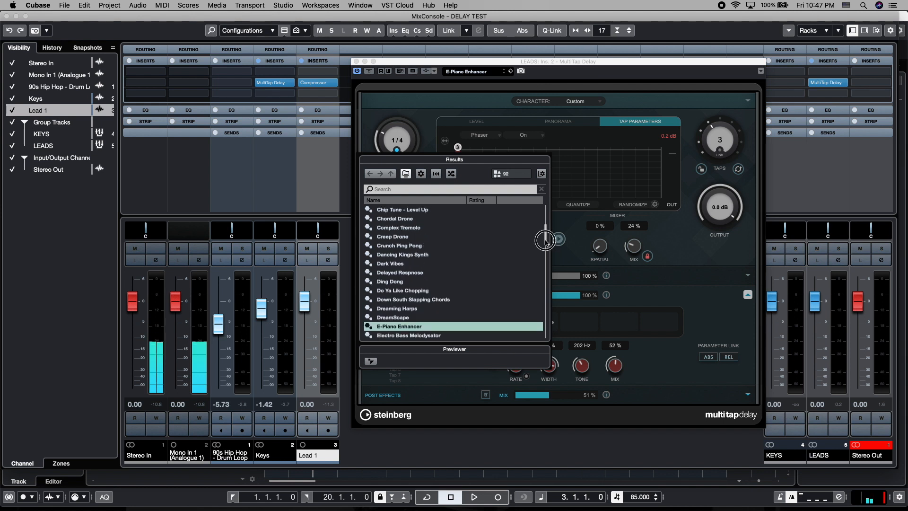
{"action": "double_click", "coordinate": [397, 228]}
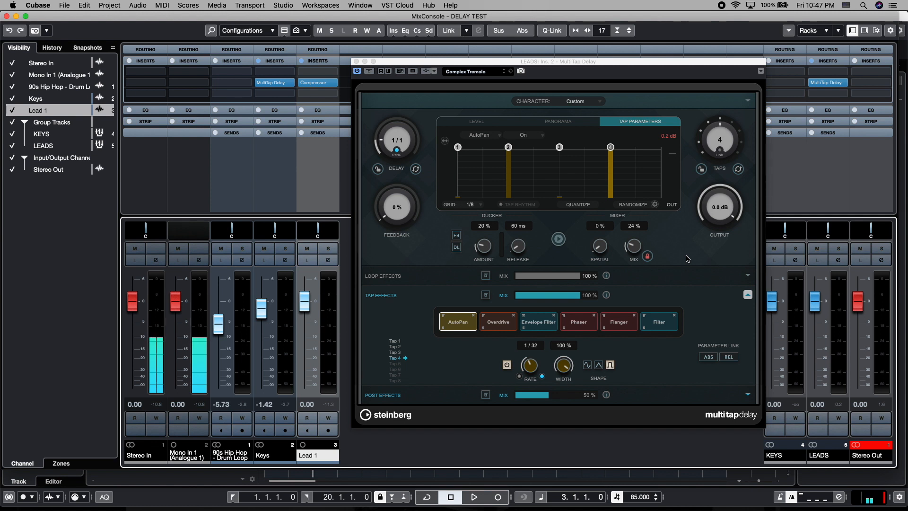
{"action": "left_click", "coordinate": [396, 140]}
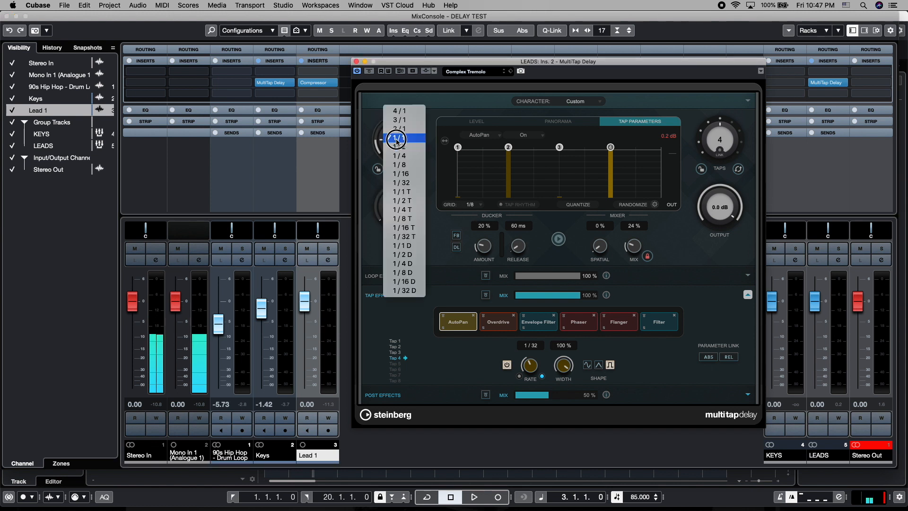
{"action": "left_click", "coordinate": [397, 147]}
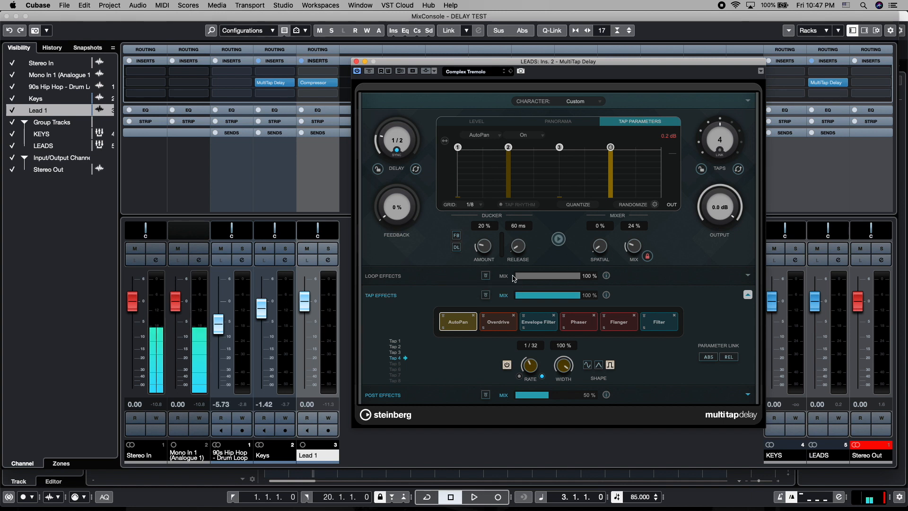
- Look over the Loop, Tap and Post Effects modules of the Complex Tremolo preset, and start playback with Post Effects expanded
{"action": "left_click", "coordinate": [748, 277]}
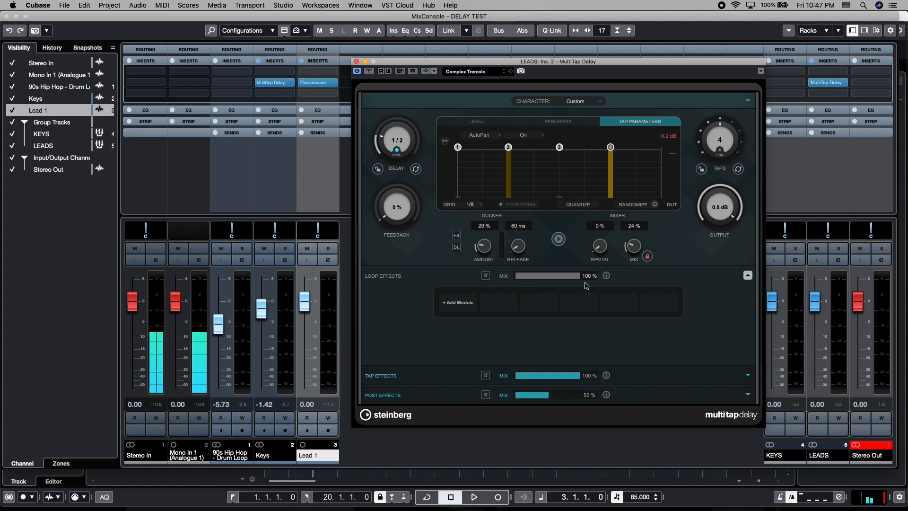
{"action": "left_click", "coordinate": [747, 277]}
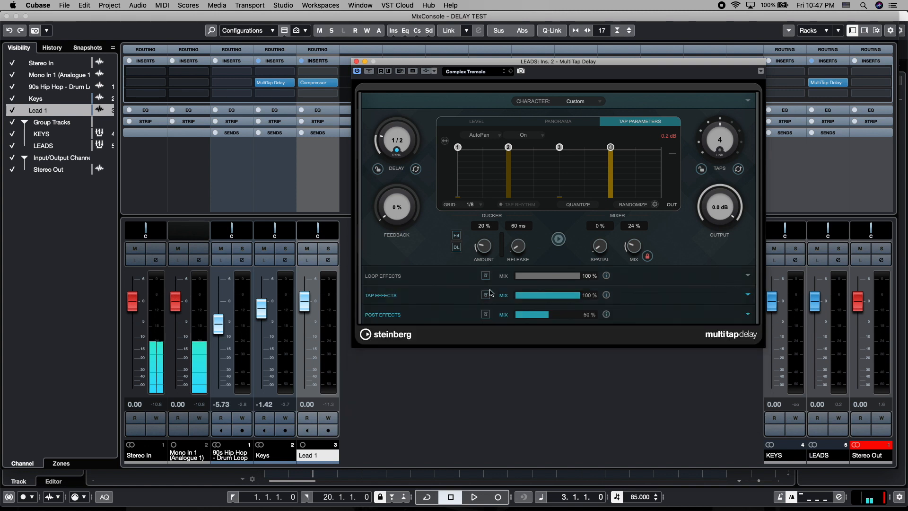
{"action": "left_click", "coordinate": [747, 295]}
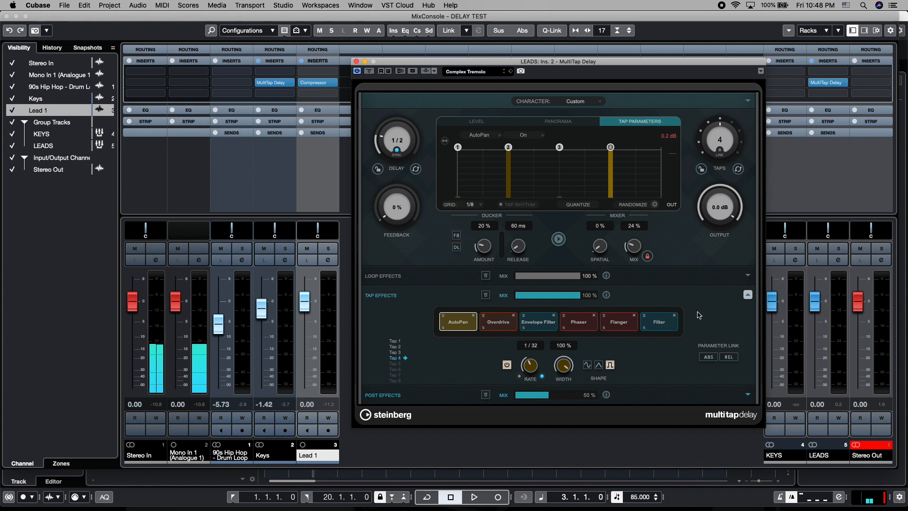
{"action": "left_click", "coordinate": [748, 294]}
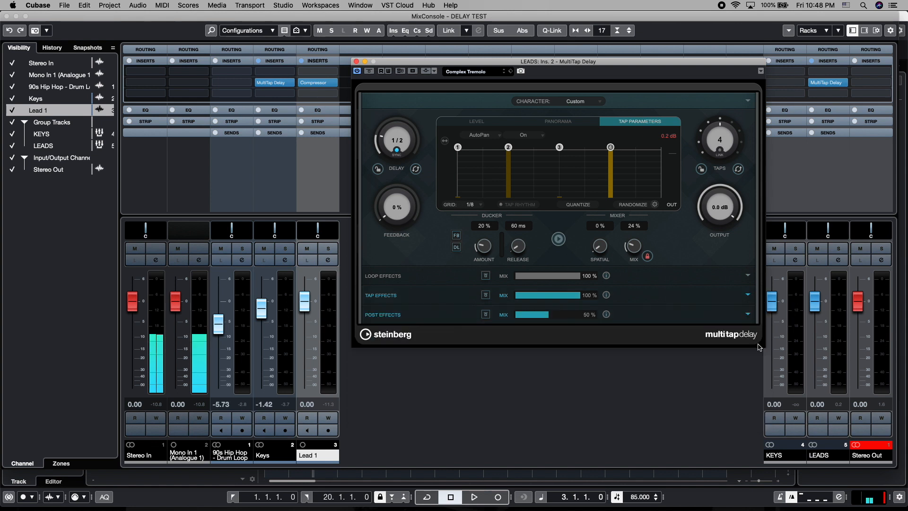
{"action": "left_click", "coordinate": [748, 314]}
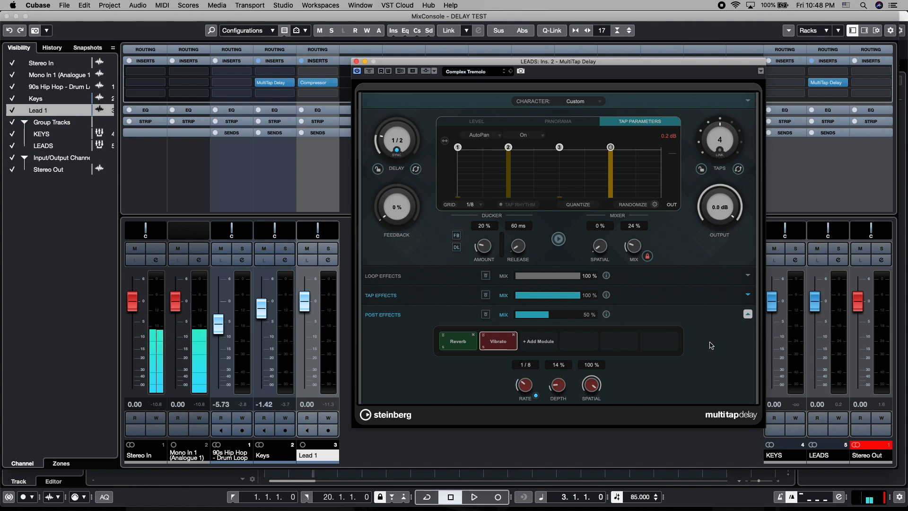
{"action": "key", "text": "space"}
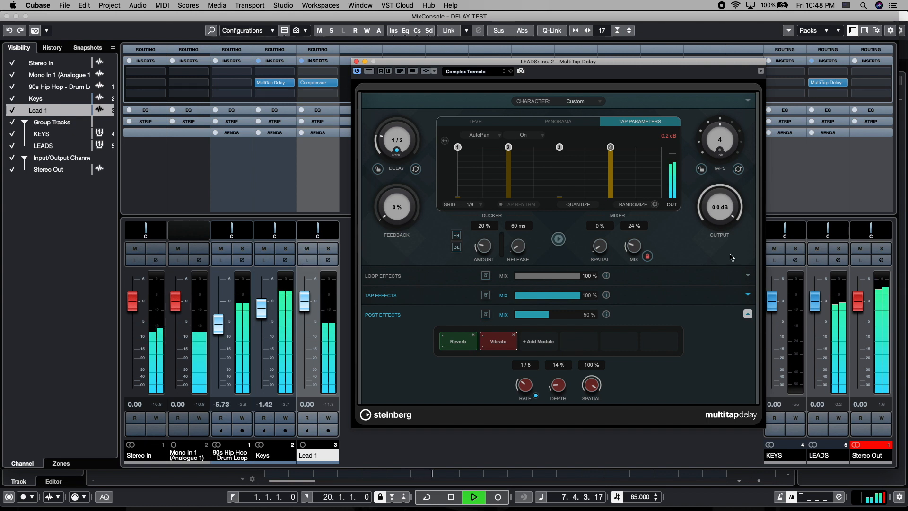
- Set the MultiTap Delay's mix to 25% and solo Lead 1 to hear the Complex Tremolo preset on its own
{"action": "left_click_drag", "start_coordinate": [633, 250], "coordinate": [634, 248]}
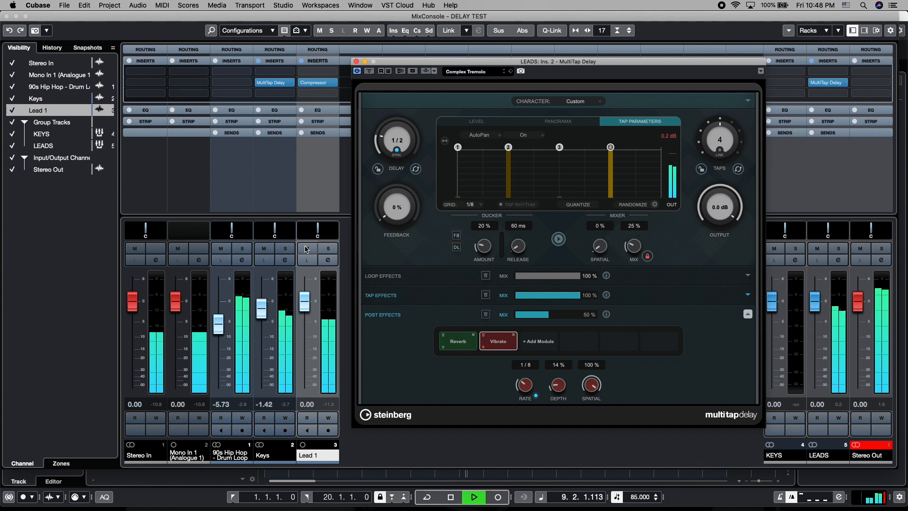
{"action": "left_click", "coordinate": [328, 248]}
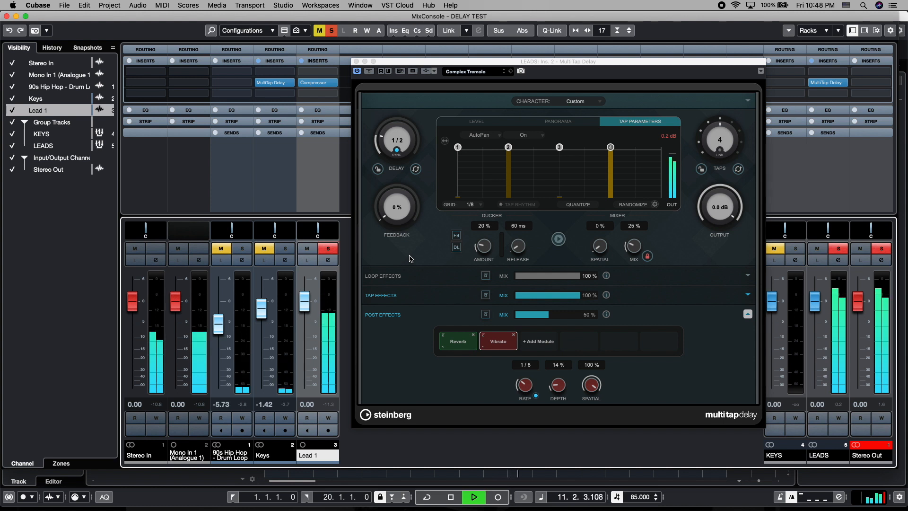
{"action": "key", "text": "space"}
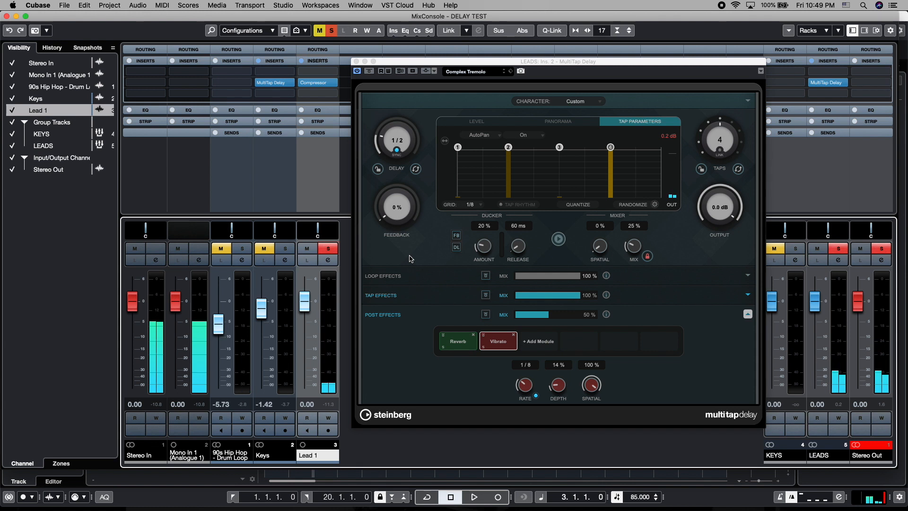
- Look over the Tap Effects modules and the AutoPan settings of the individual taps in the Complex Tremolo preset
{"action": "left_click", "coordinate": [748, 295]}
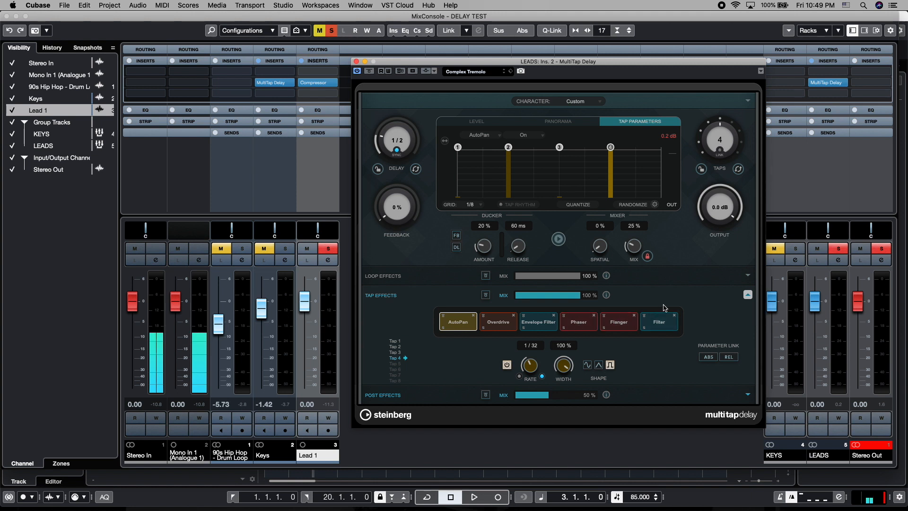
{"action": "left_click", "coordinate": [638, 122]}
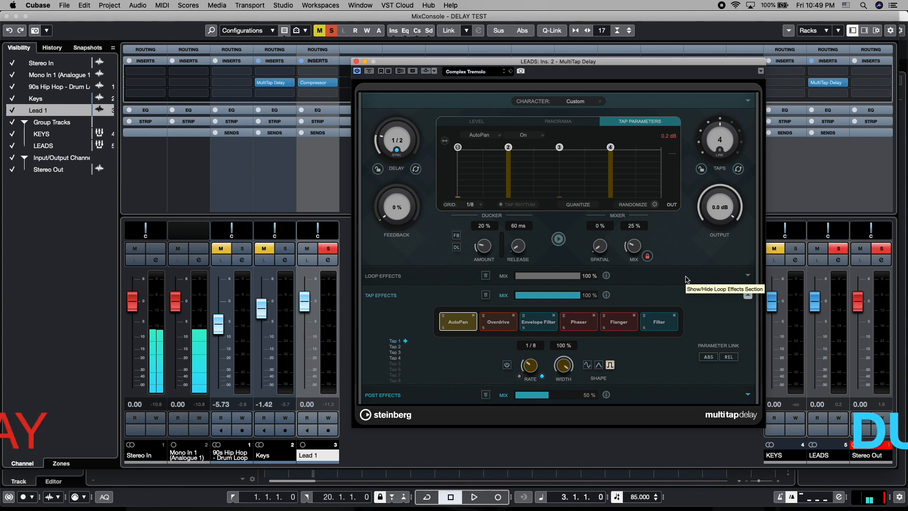
- Play back the project with Lead 1 unsoloed and raise the MultiTap Delay's mix to 32%
{"action": "left_click_drag", "start_coordinate": [632, 245], "coordinate": [634, 245]}
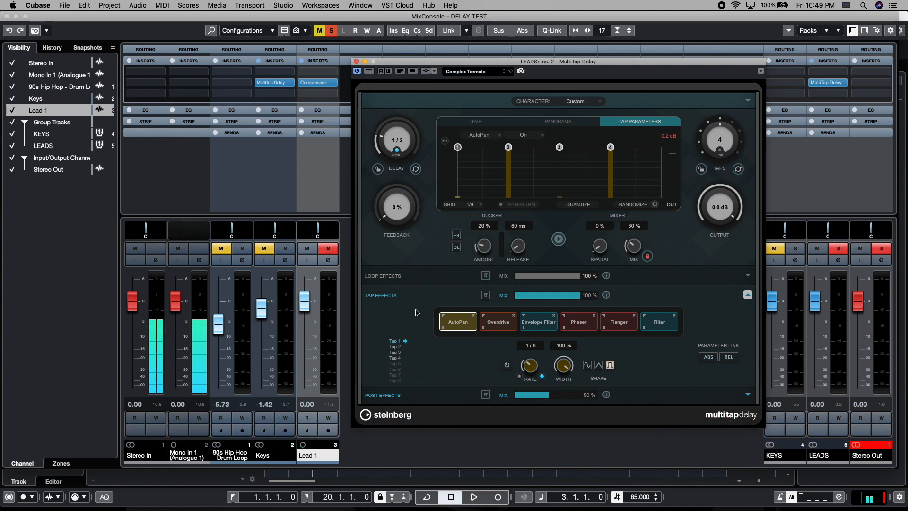
{"action": "key", "text": "space"}
{"action": "left_click", "coordinate": [321, 252]}
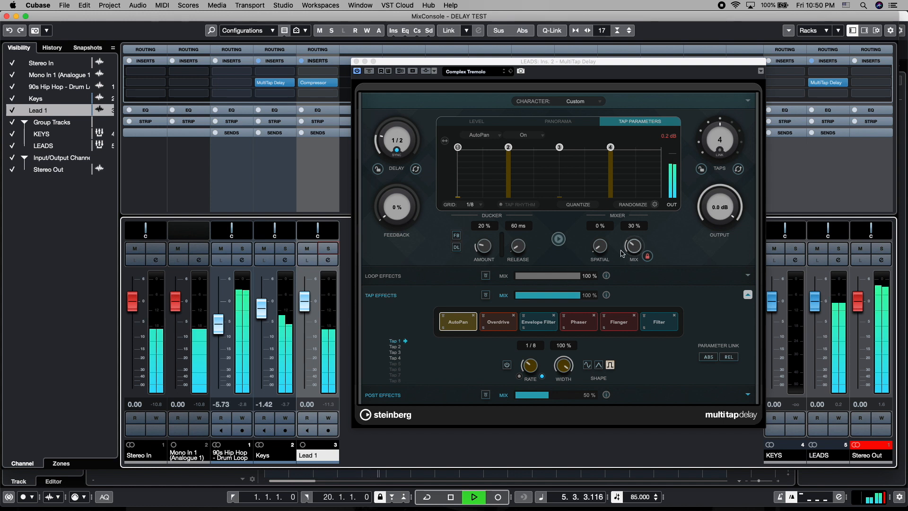
{"action": "left_click_drag", "start_coordinate": [637, 247], "coordinate": [639, 242]}
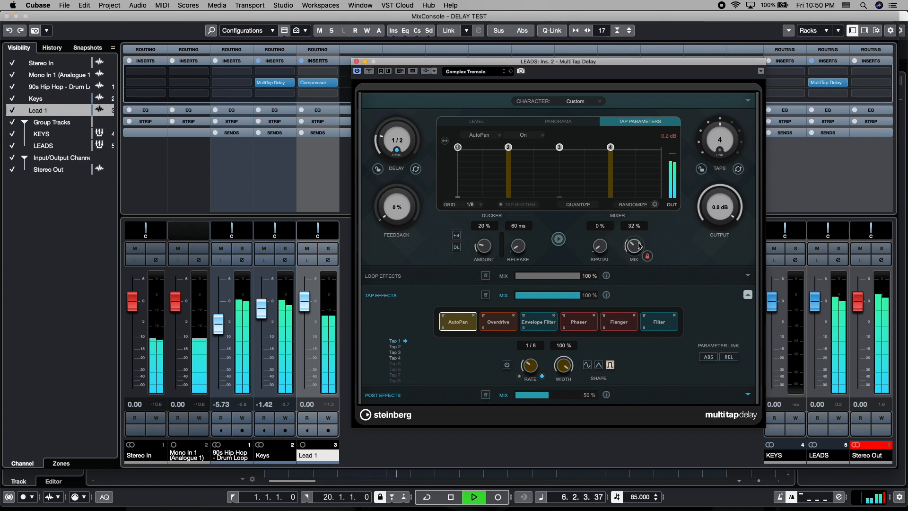
{"action": "key", "text": "space"}
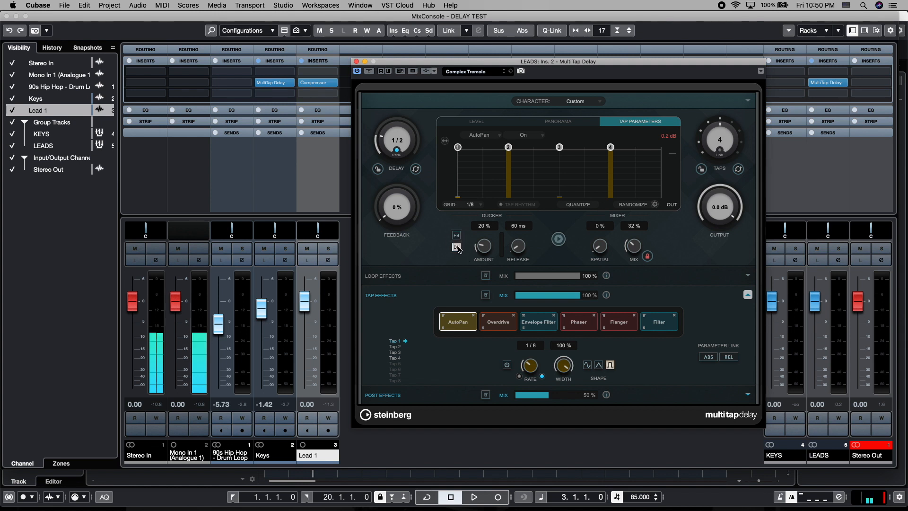
- Enable delay ducking (DL) and set the ducker's amount to 31% and its release to 110 ms
{"action": "left_click_drag", "start_coordinate": [483, 247], "coordinate": [482, 244]}
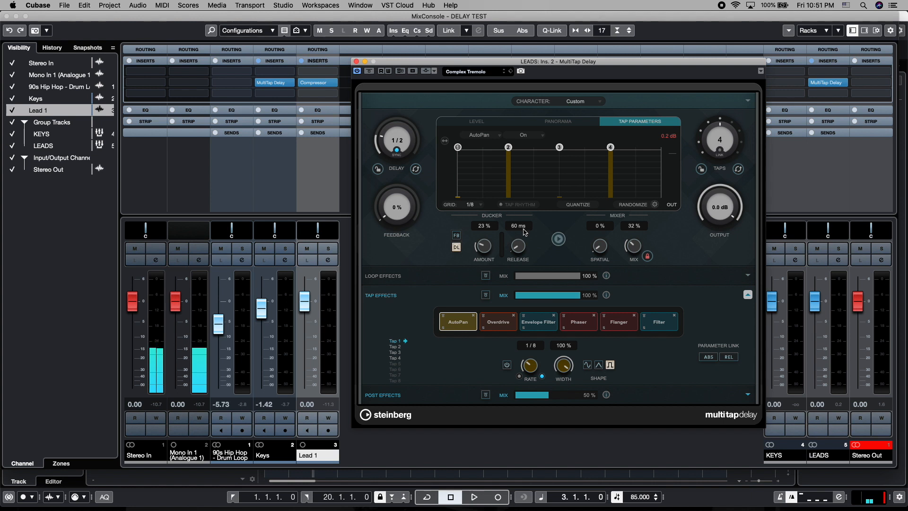
{"action": "left_click_drag", "start_coordinate": [518, 246], "coordinate": [517, 242]}
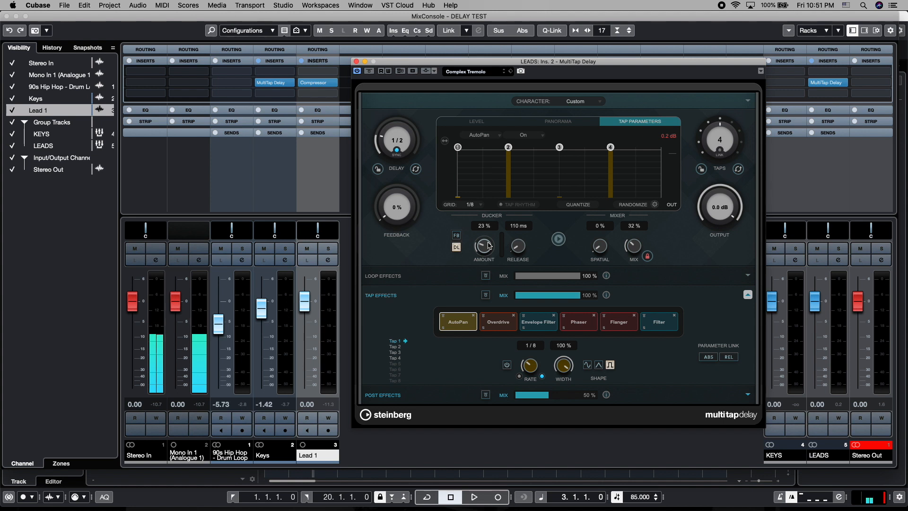
{"action": "left_click_drag", "start_coordinate": [489, 246], "coordinate": [489, 240]}
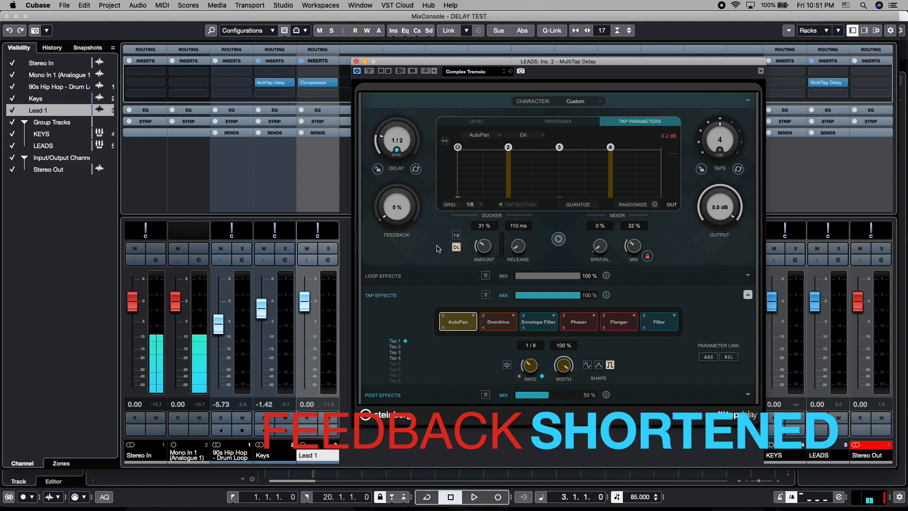
- Set the ducker amount to 42% while Lead 1 plays back in solo, and enable feedback ducking (FB)
{"action": "left_click", "coordinate": [330, 250]}
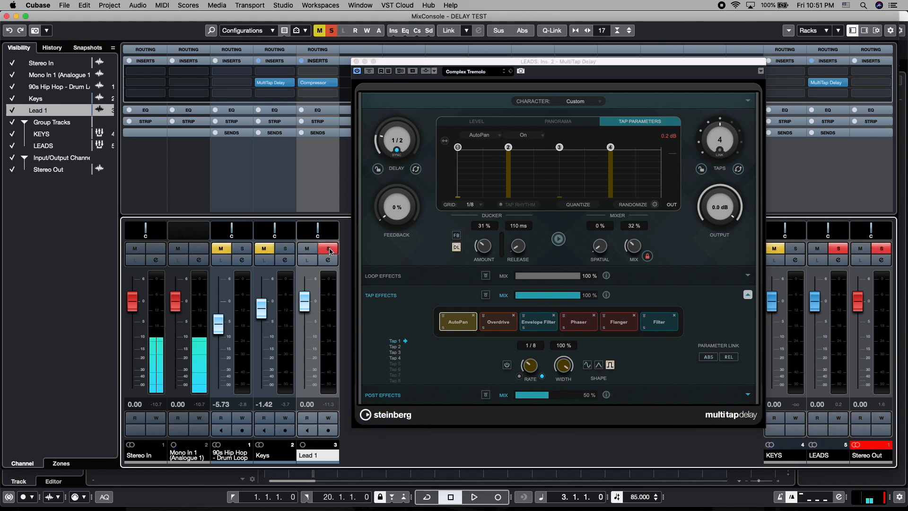
{"action": "key", "text": "space"}
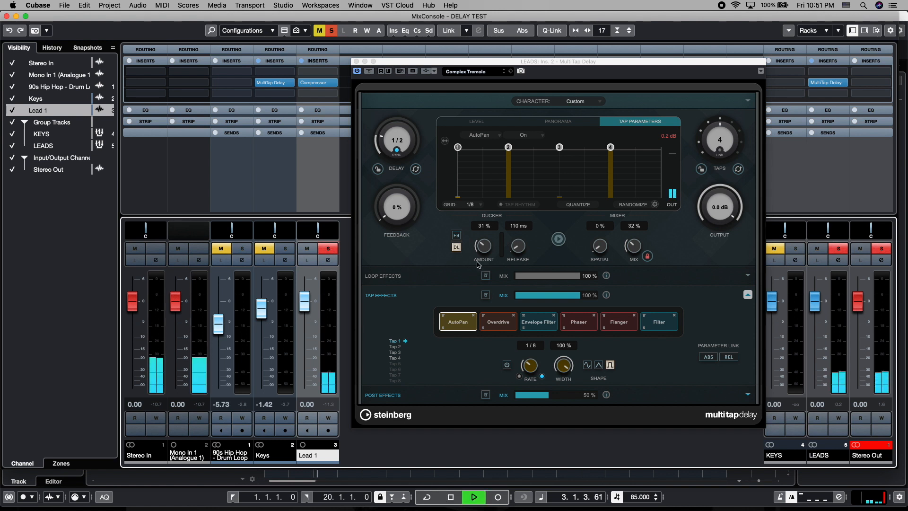
{"action": "left_click_drag", "start_coordinate": [483, 252], "coordinate": [483, 247]}
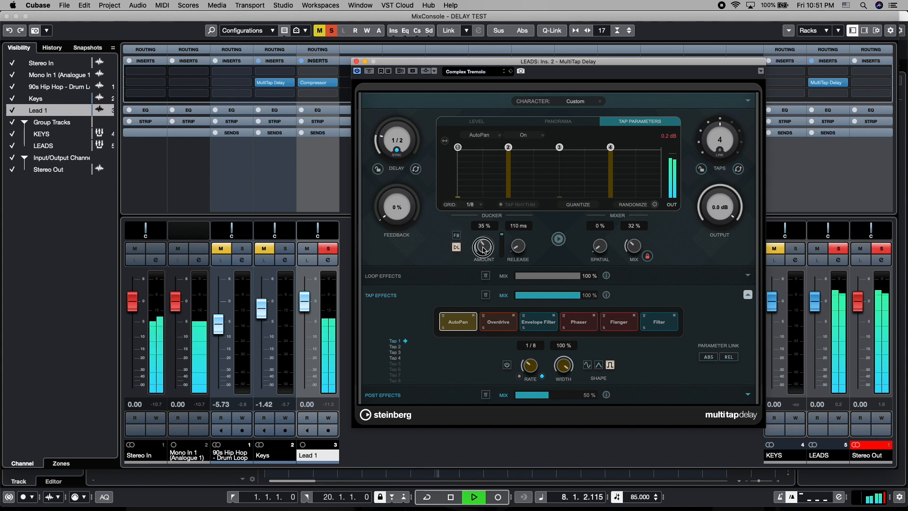
{"action": "left_click_drag", "start_coordinate": [483, 249], "coordinate": [486, 216]}
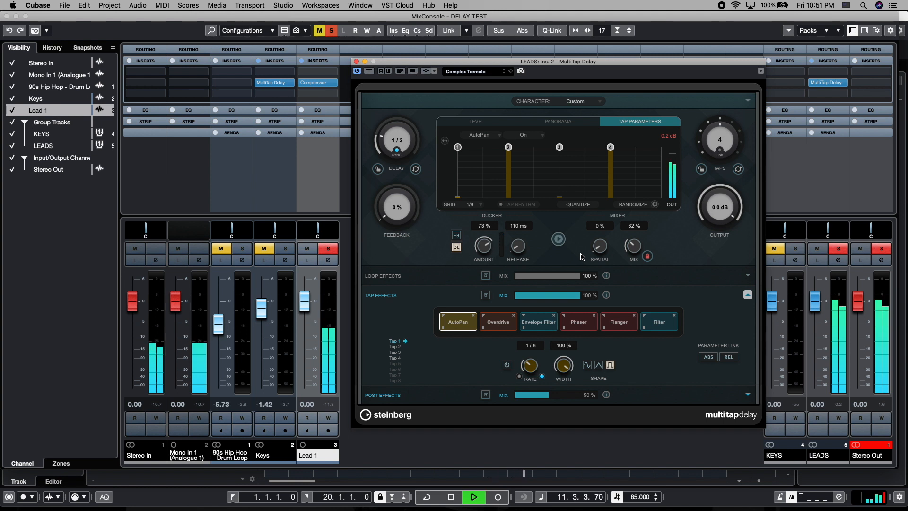
{"action": "left_click_drag", "start_coordinate": [482, 247], "coordinate": [483, 278]}
{"action": "left_click_drag", "start_coordinate": [483, 244], "coordinate": [490, 245]}
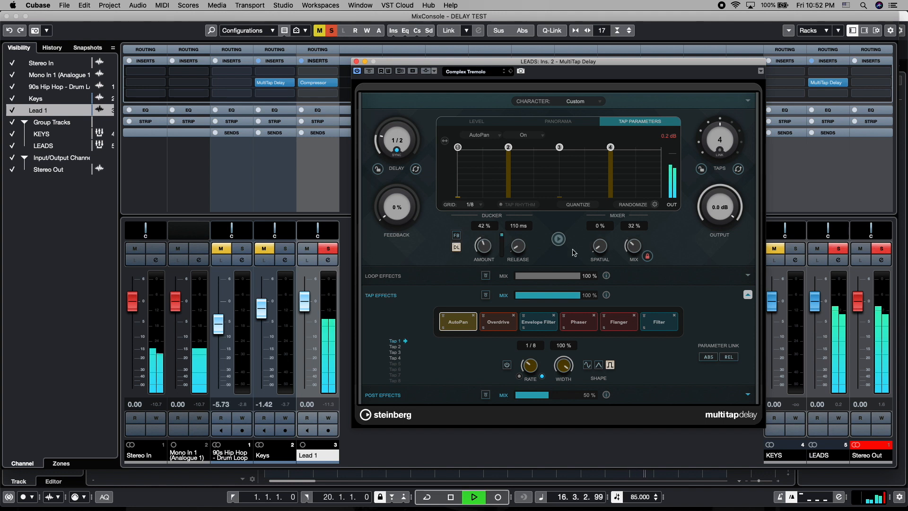
{"action": "key", "text": "space"}
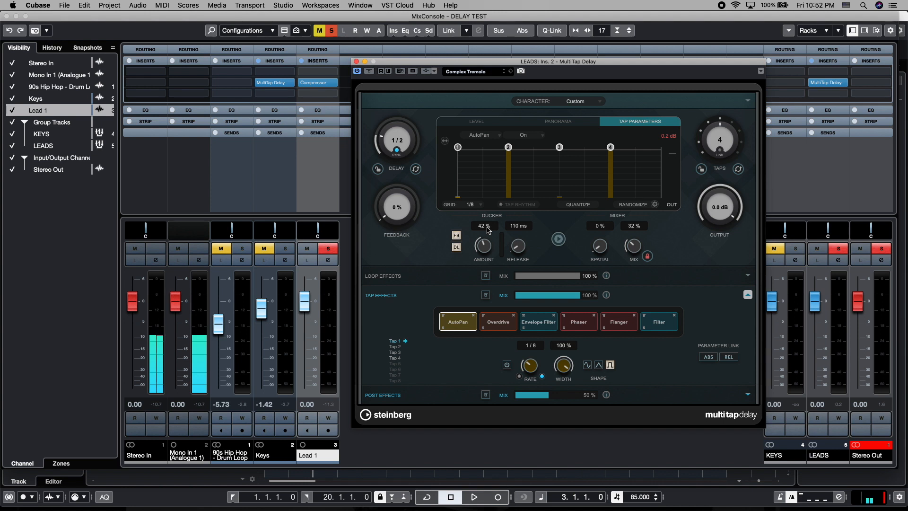
- Load the Ding Dong preset in the LEADS group's MultiTap Delay
{"action": "left_click", "coordinate": [510, 72]}
{"action": "left_click", "coordinate": [524, 81]}
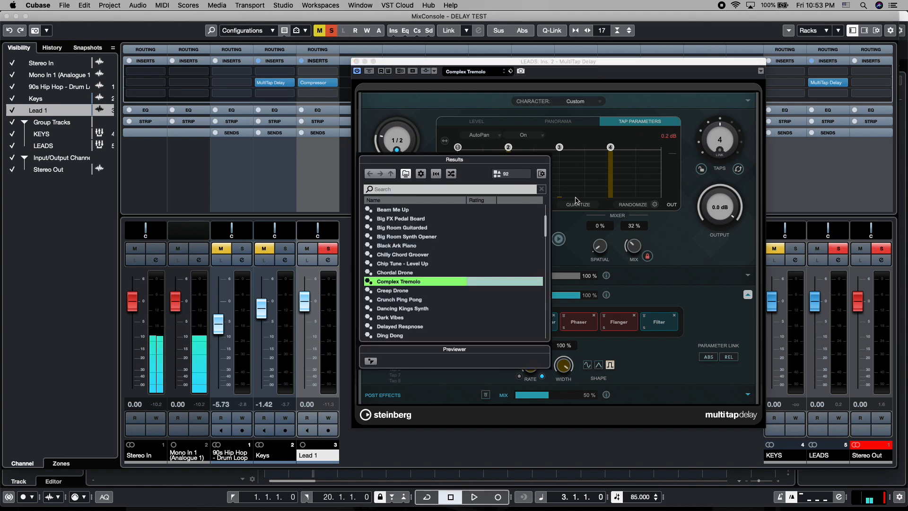
{"action": "scroll", "coordinate": [544, 227], "scroll_direction": "down", "scroll_amount": 2}
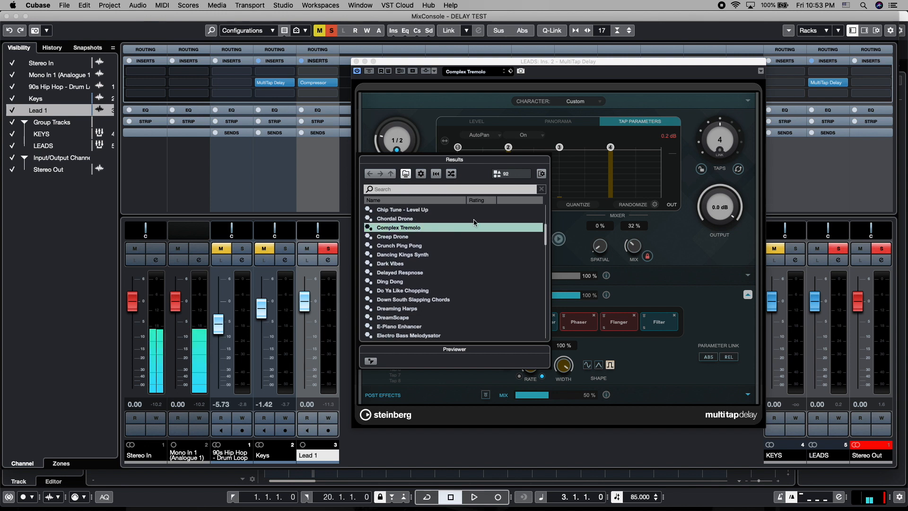
{"action": "double_click", "coordinate": [387, 282]}
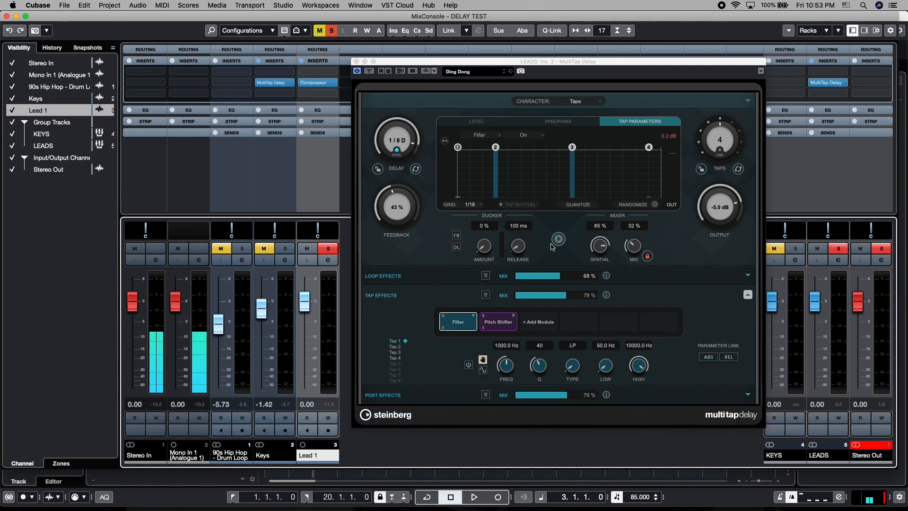
- Play back the soloed lead and look over the Loop, Post and Tap Effects modules of the Ding Dong preset
{"action": "key", "text": "space"}
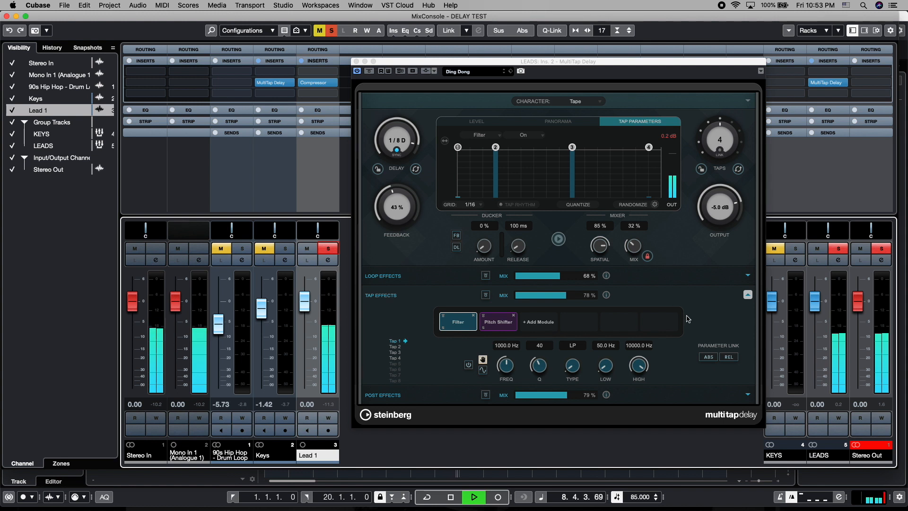
{"action": "left_click", "coordinate": [747, 276]}
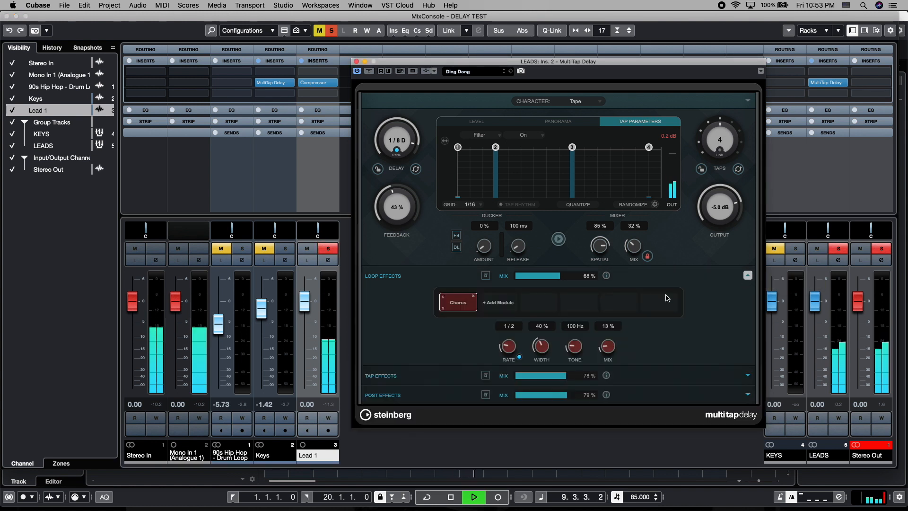
{"action": "left_click", "coordinate": [748, 276]}
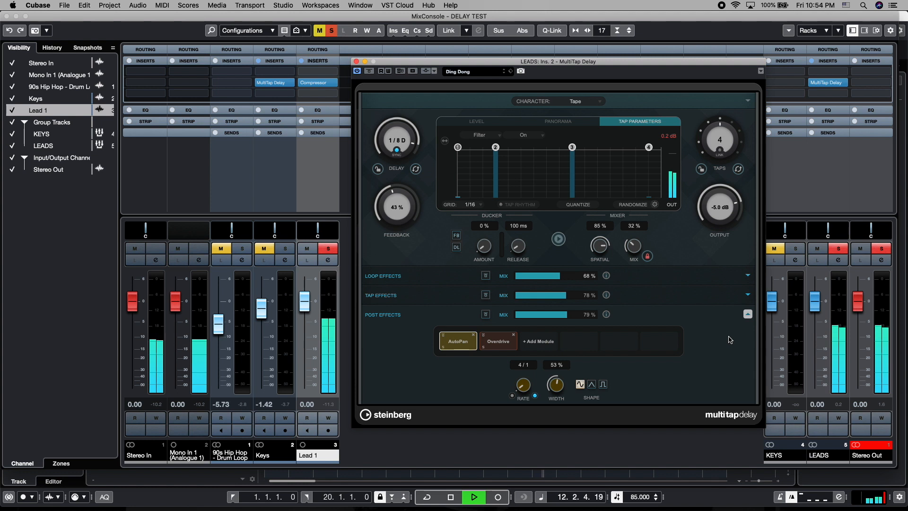
{"action": "left_click", "coordinate": [747, 315]}
{"action": "left_click", "coordinate": [748, 294]}
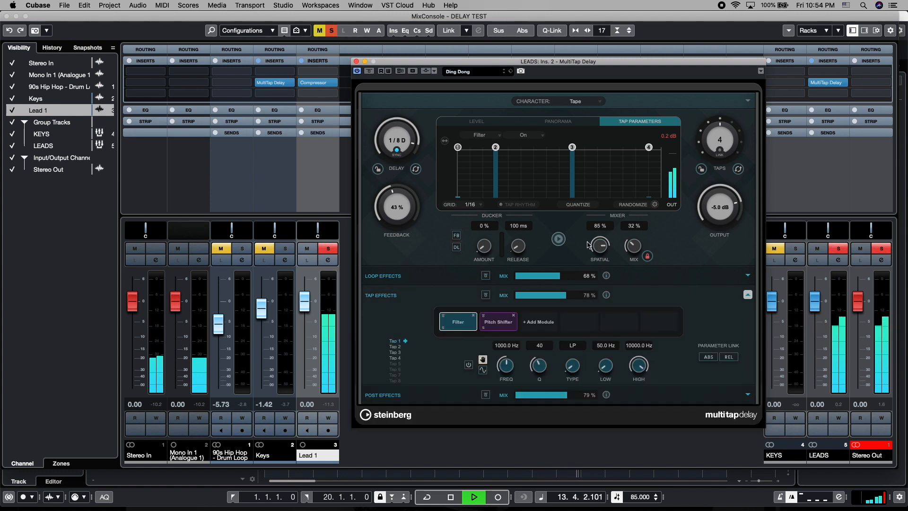
- With Lead 1 unsoloed, unlock the delay's mix and set it to 37%, and raise the LEADS group fader to 1.70
{"action": "left_click", "coordinate": [328, 249]}
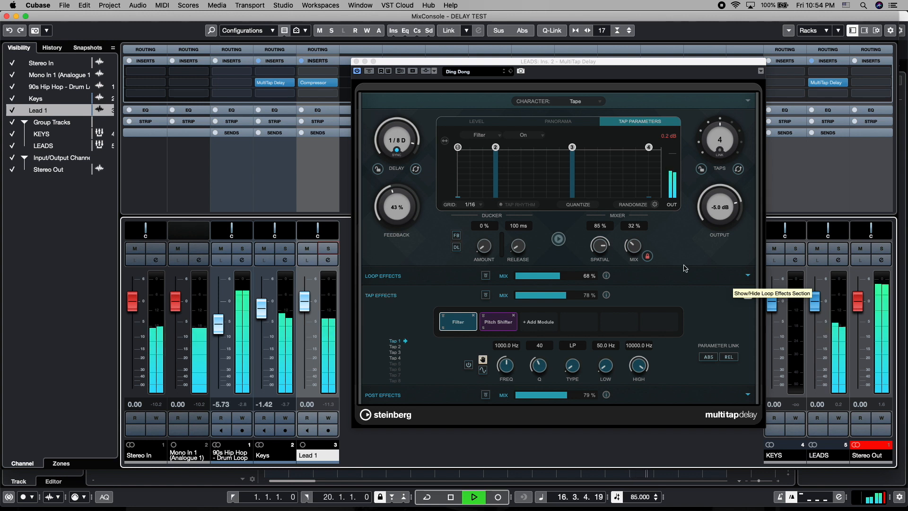
{"action": "left_click", "coordinate": [647, 256]}
{"action": "left_click_drag", "start_coordinate": [639, 250], "coordinate": [641, 244]}
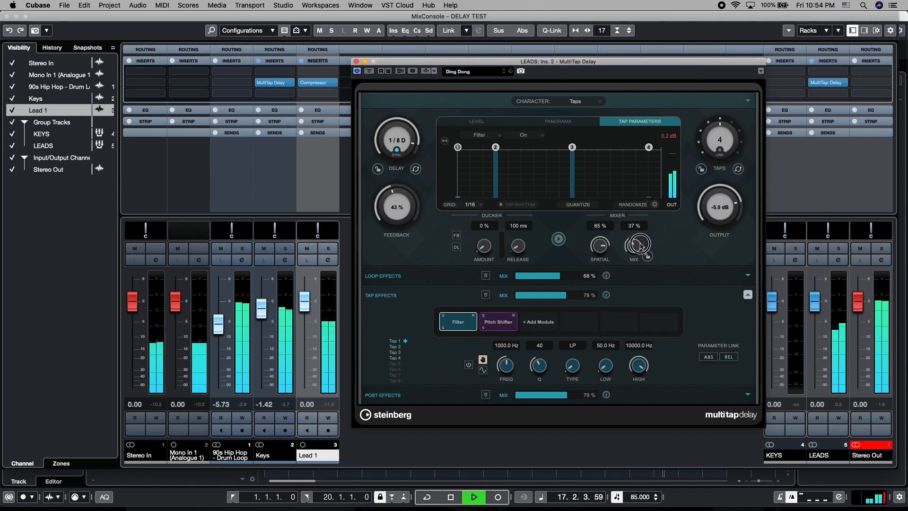
{"action": "left_click_drag", "start_coordinate": [814, 306], "coordinate": [816, 303]}
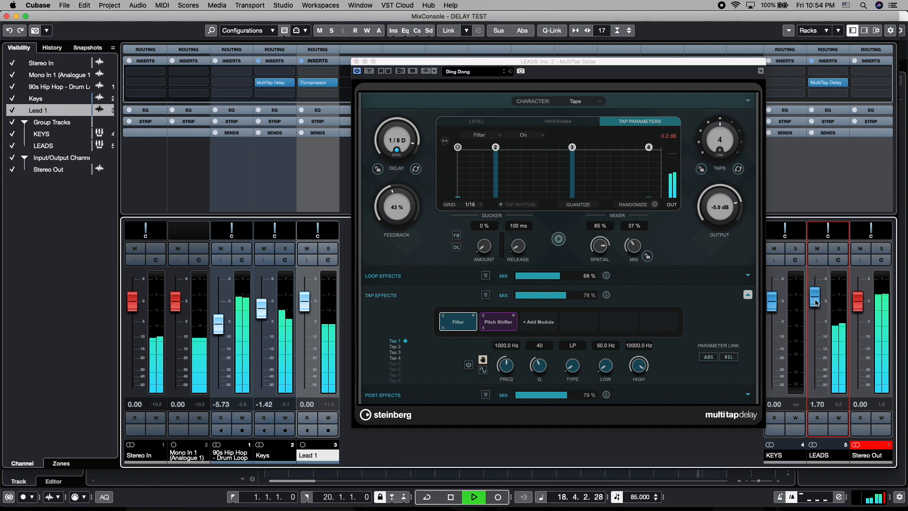